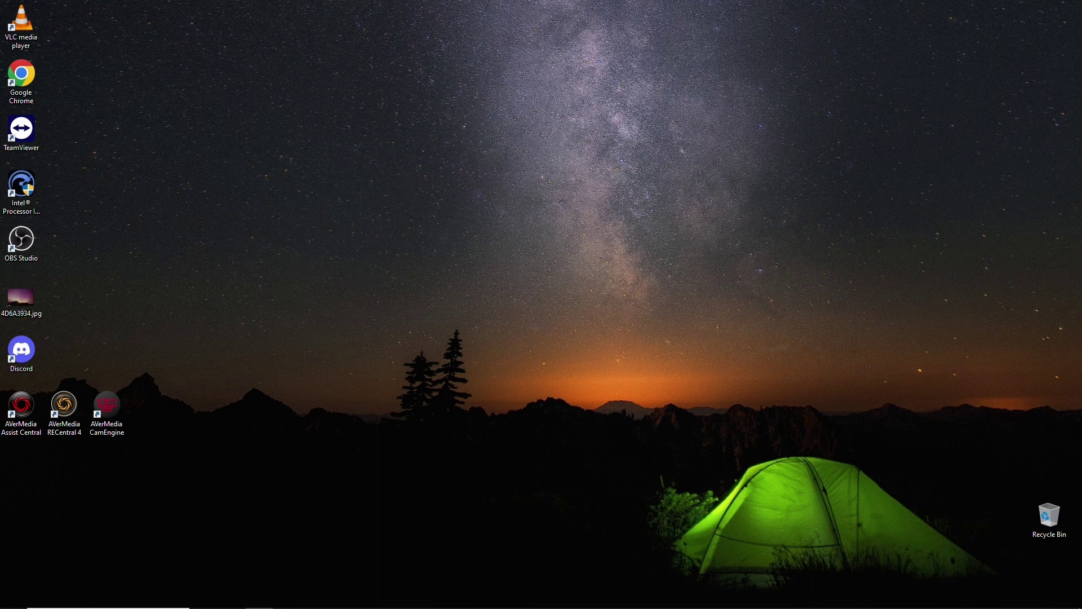
Step: Launch Chrome and go to the pasted SRT-Stats-Monitor GitHub repository address
double_click(37, 79)
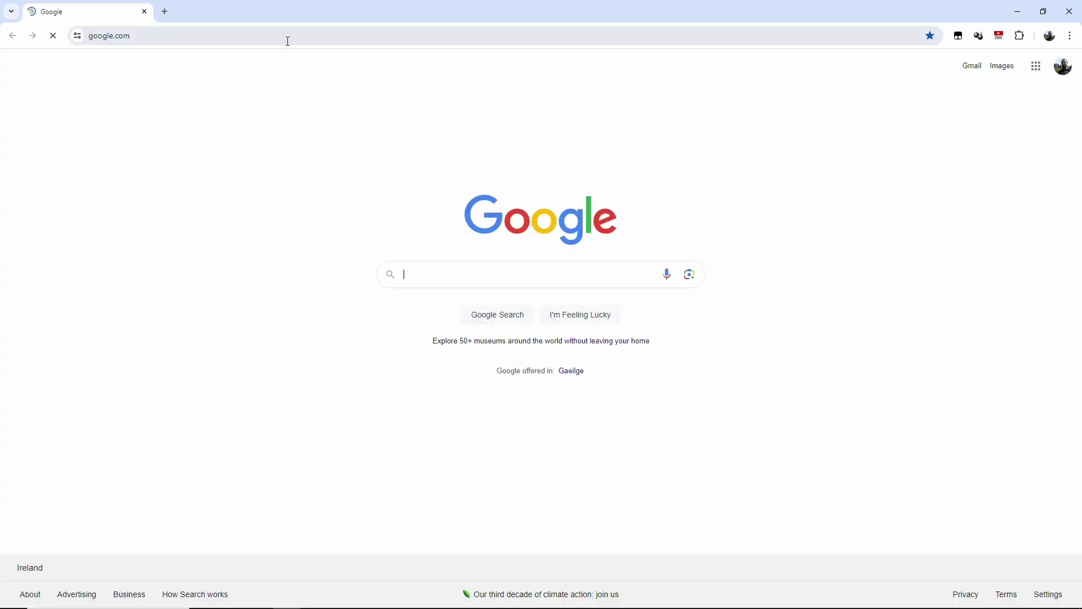
click(287, 39)
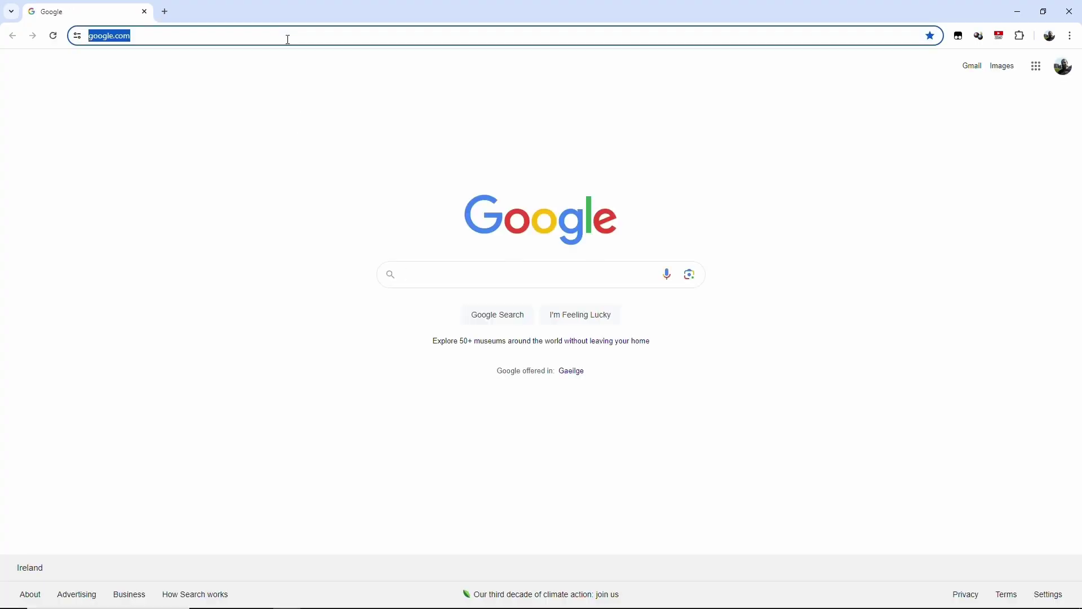
text(https://github.com/loopy750/SRT-Stats-Monitor)
key(Return)
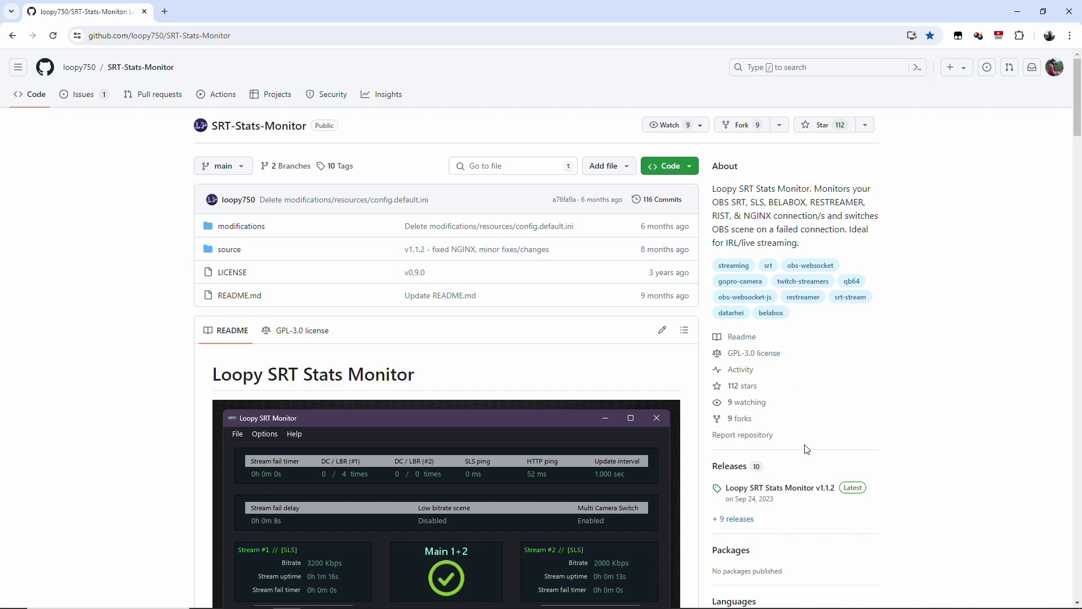
Step: Open the Loopy SRT Stats Monitor v1.1.2 release and scroll to its Download links
scroll(803, 451, down, 1)
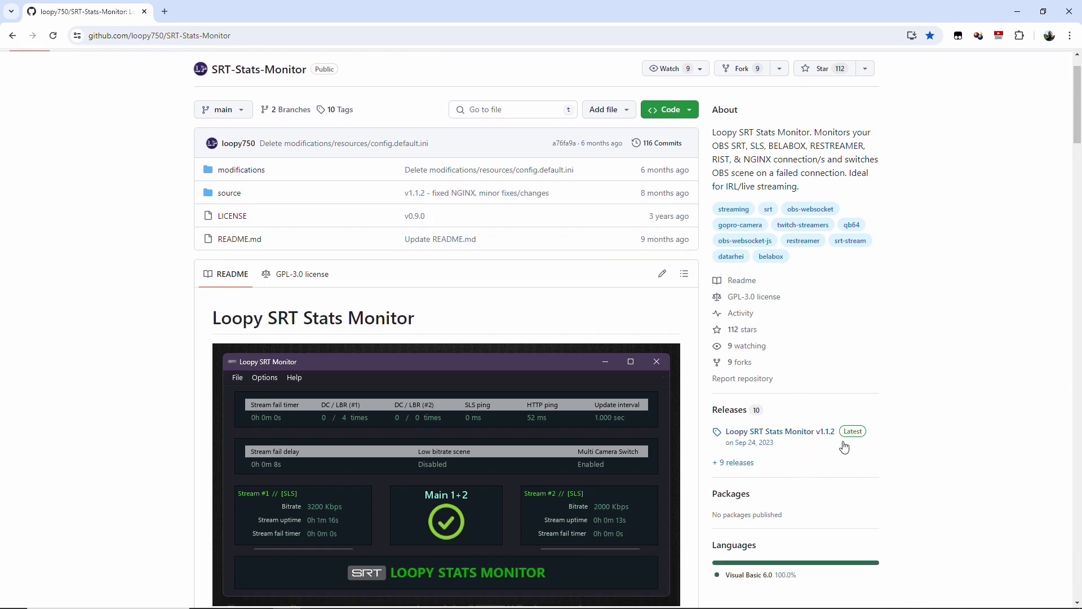
click(790, 438)
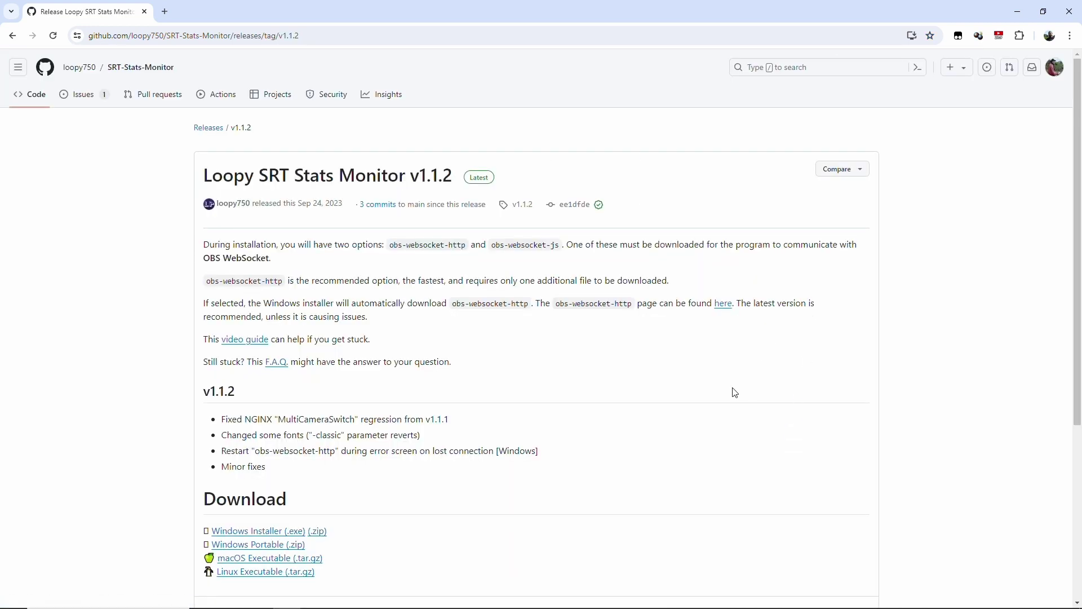
scroll(734, 391, down, 2)
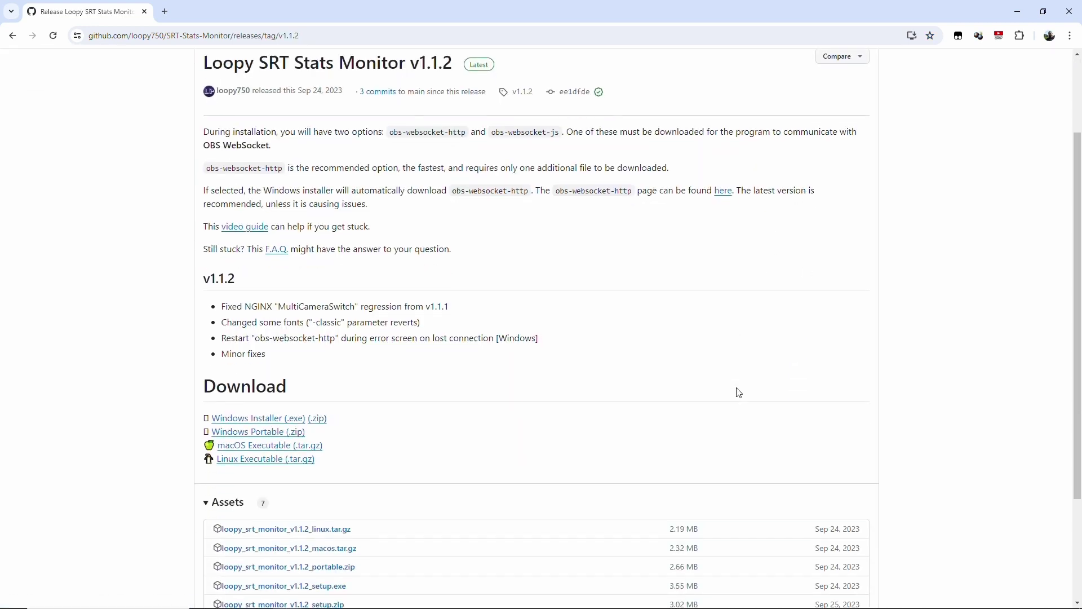
Step: Download the v1.1.2 Windows installer and run it past the security warning and UAC prompt
click(253, 423)
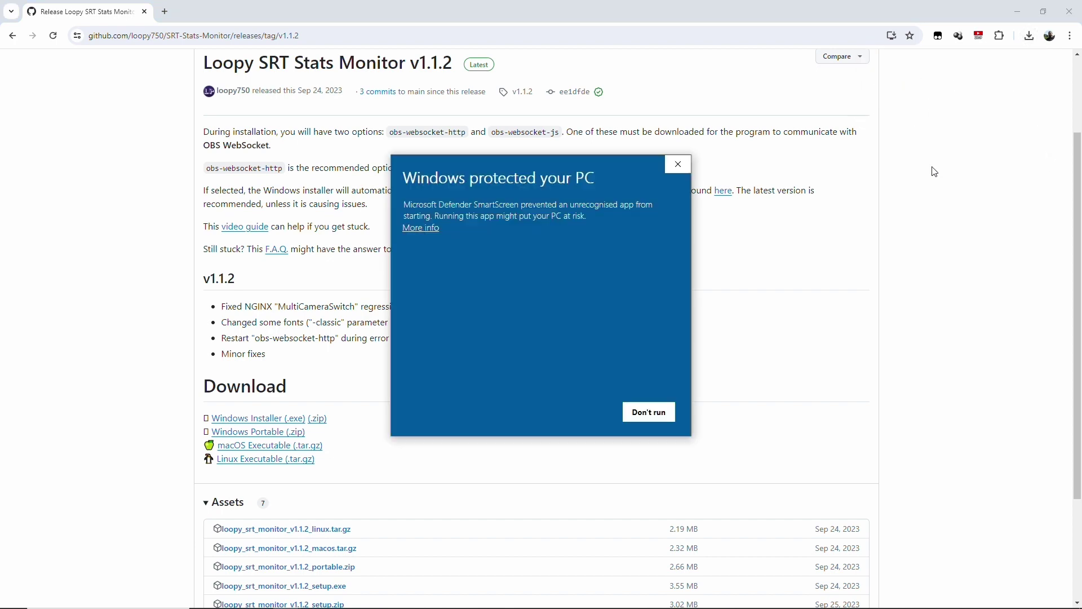
click(1069, 12)
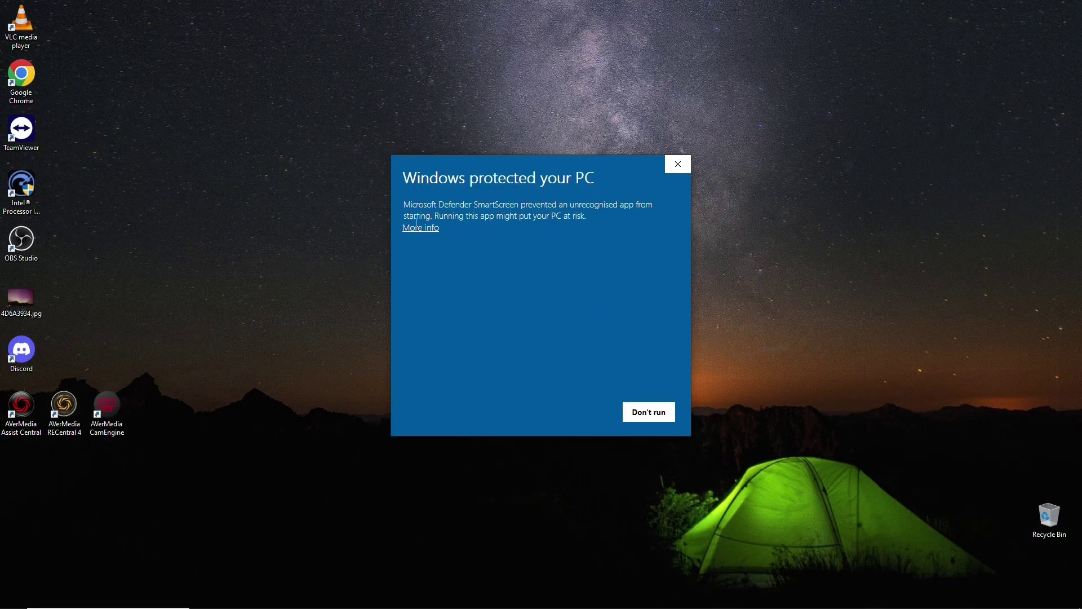
click(421, 227)
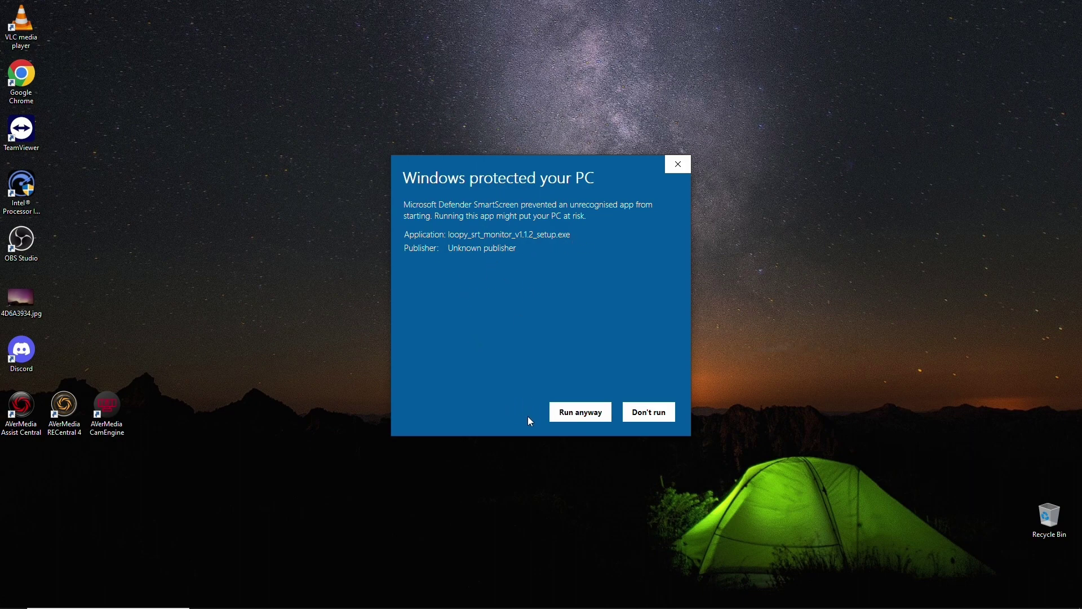
click(578, 417)
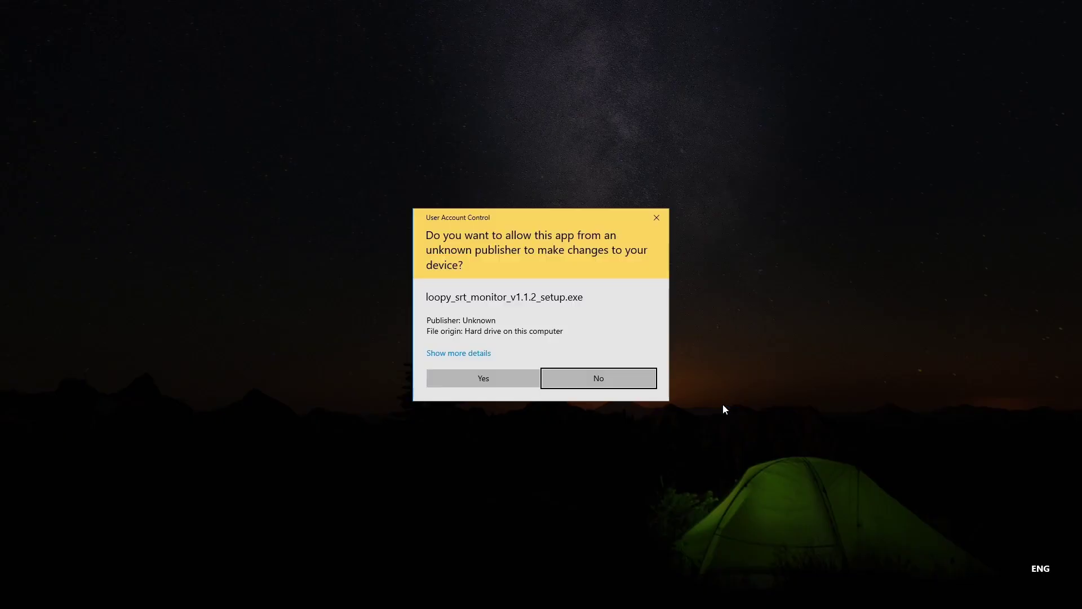
click(491, 380)
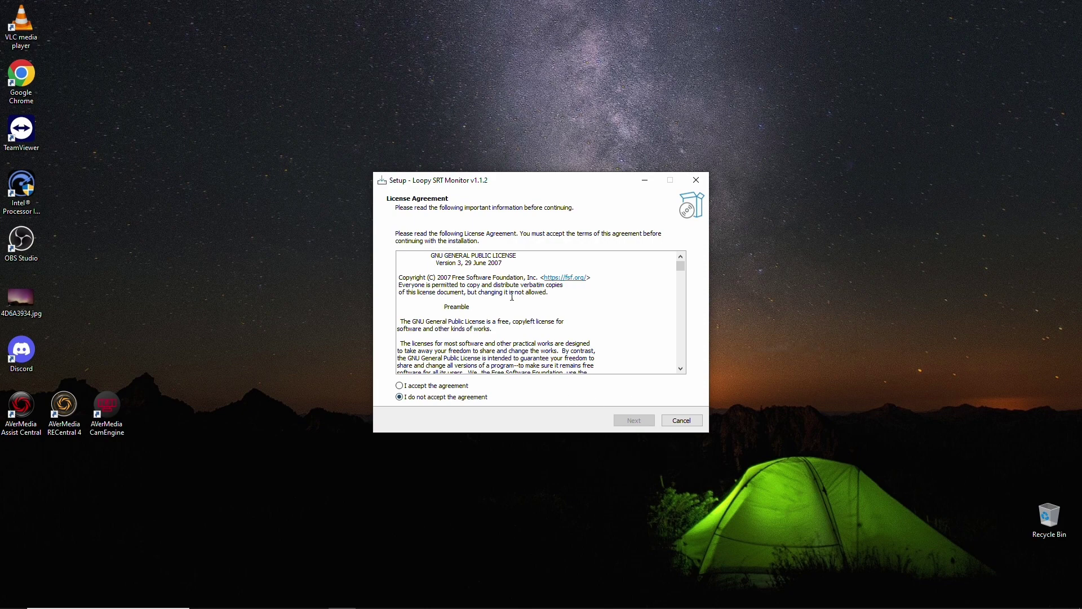
Step: Accept the licence and install with default folders, obs-websocket-http and a desktop shortcut
click(425, 387)
click(635, 423)
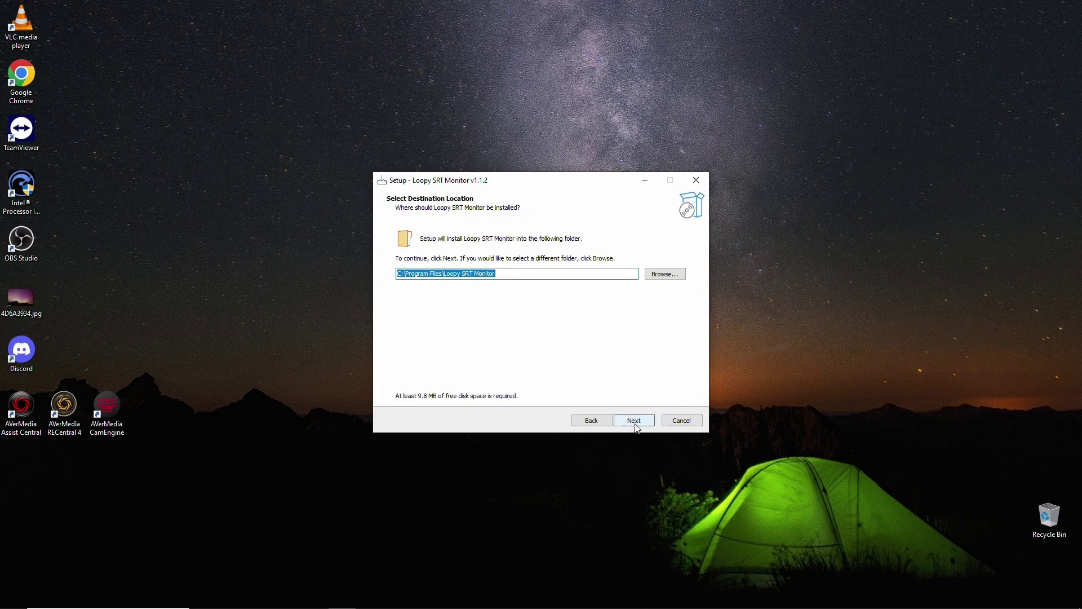
click(635, 422)
click(635, 423)
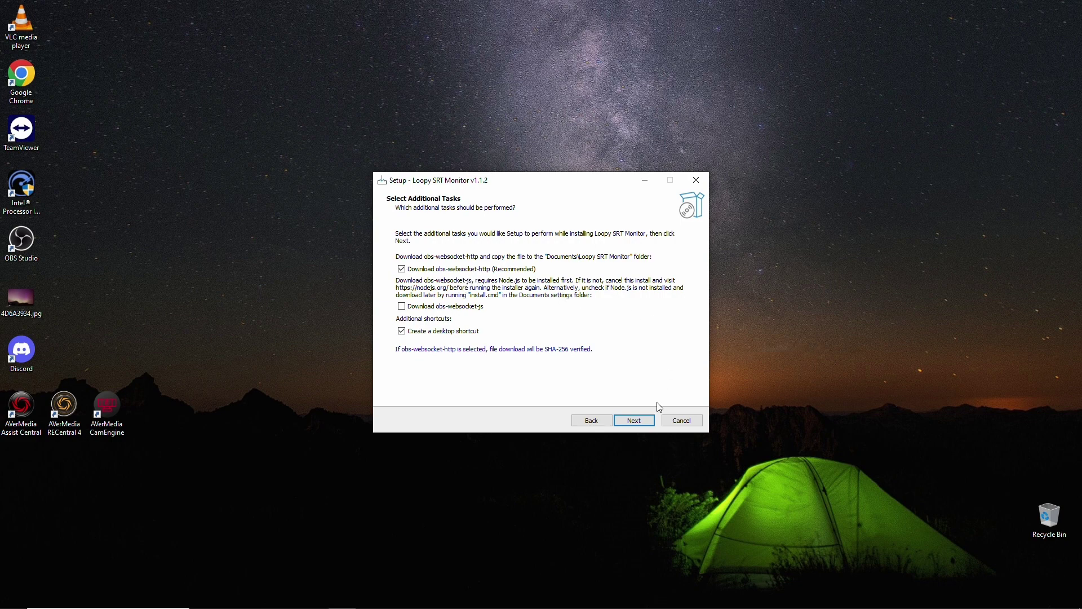
click(634, 420)
click(635, 421)
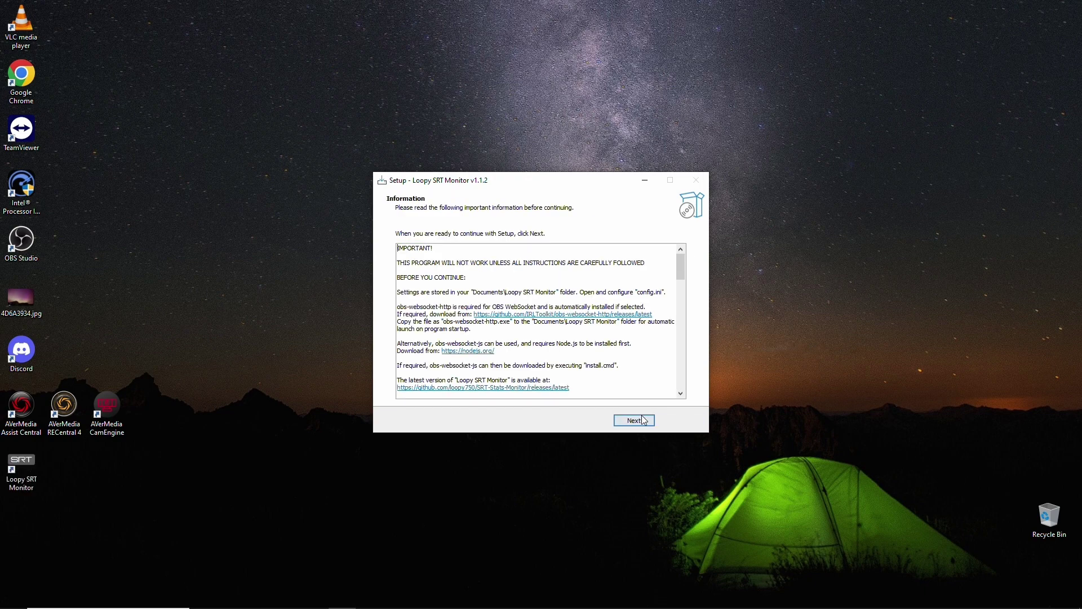
click(634, 421)
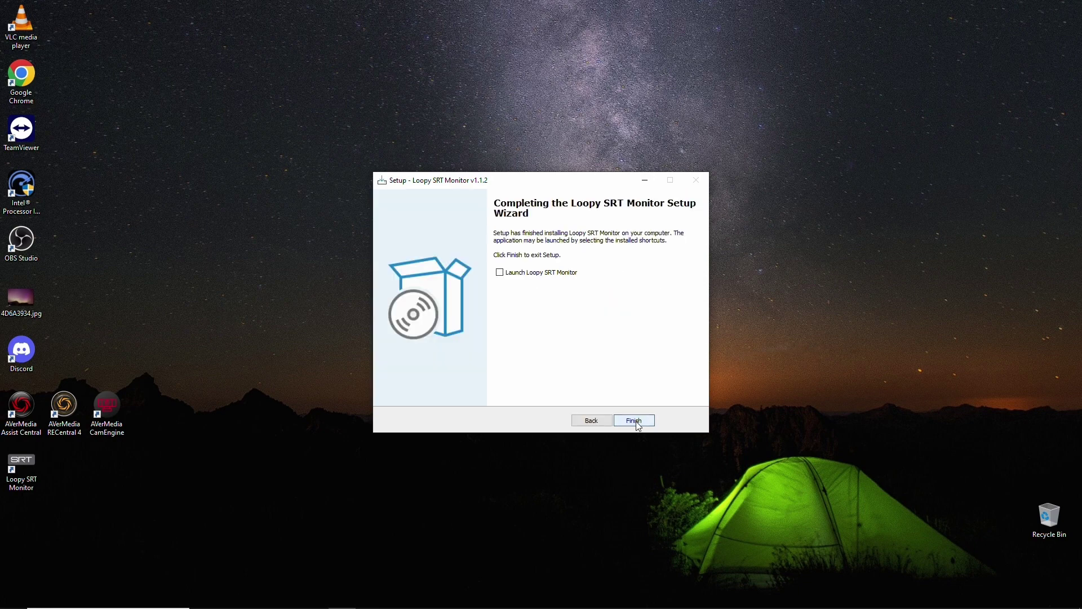
click(644, 424)
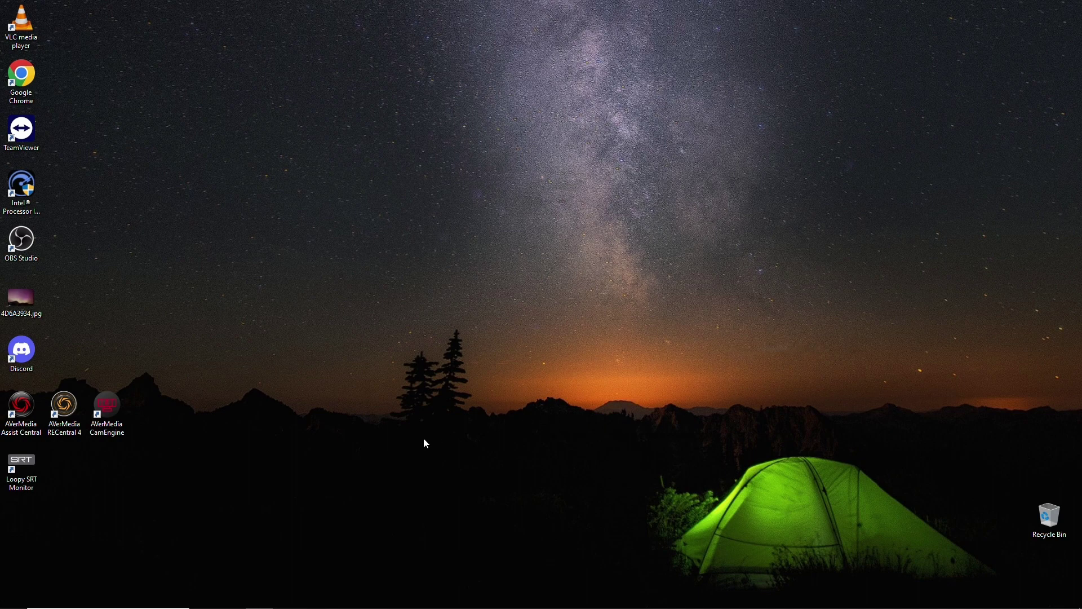
Step: In File Explorer, open Documents > Loopy SRT Monitor
mouse_move(265, 604)
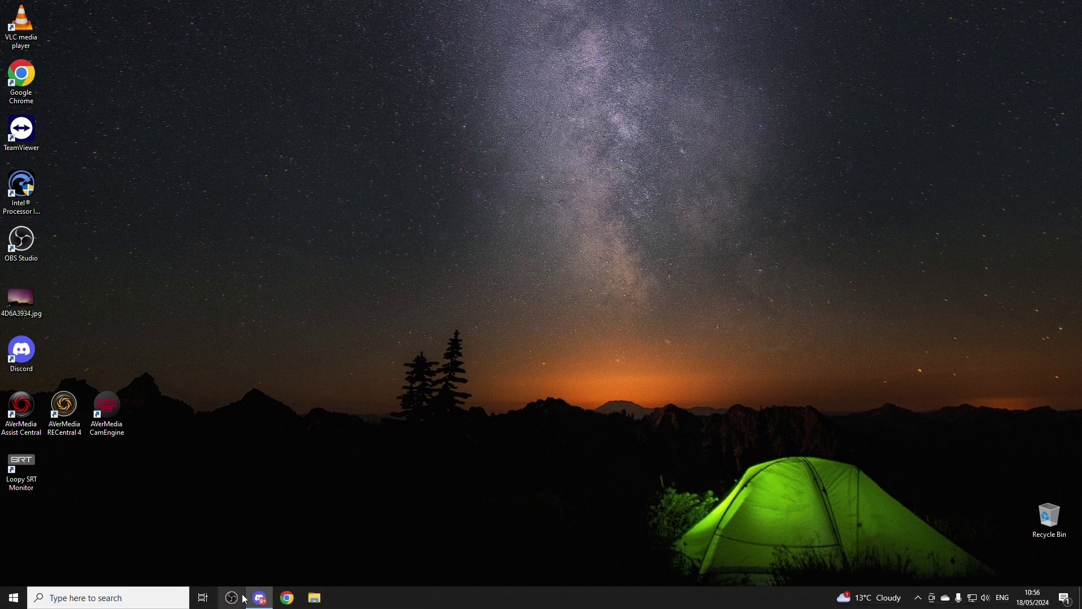
click(323, 604)
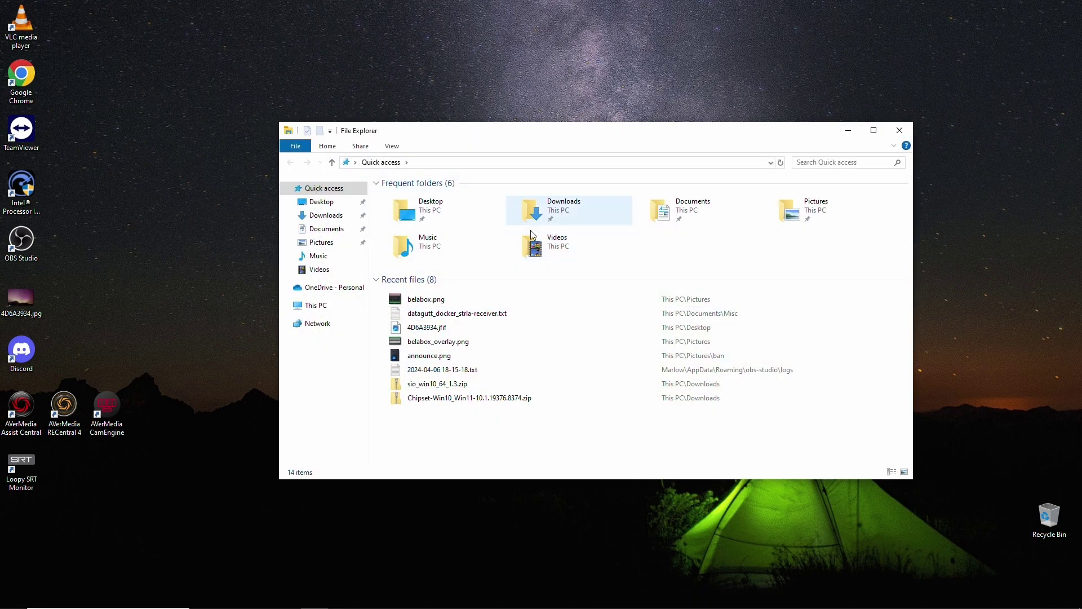
click(332, 233)
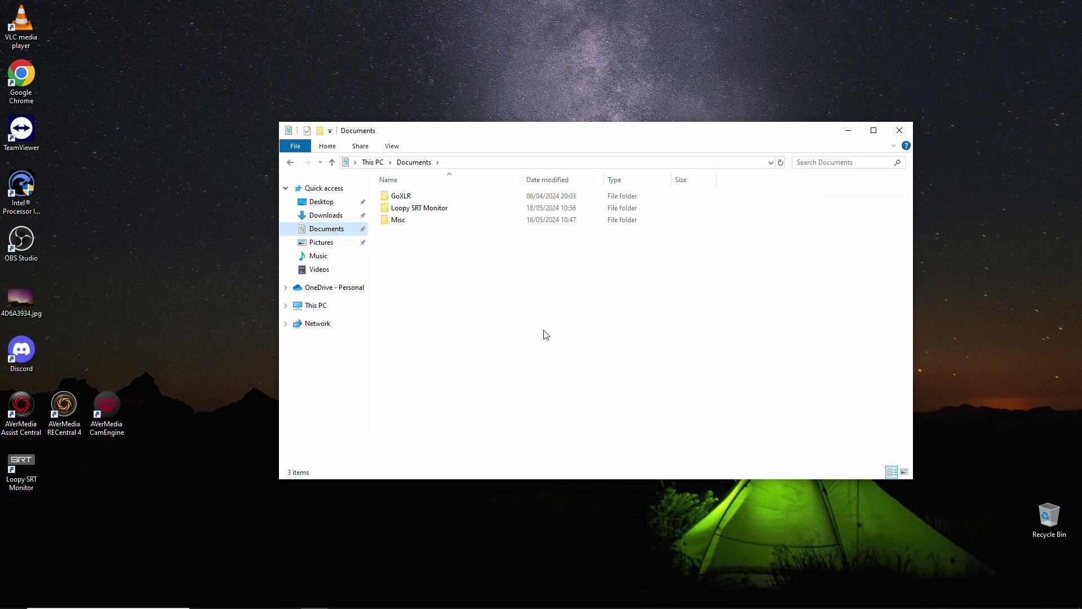
double_click(426, 209)
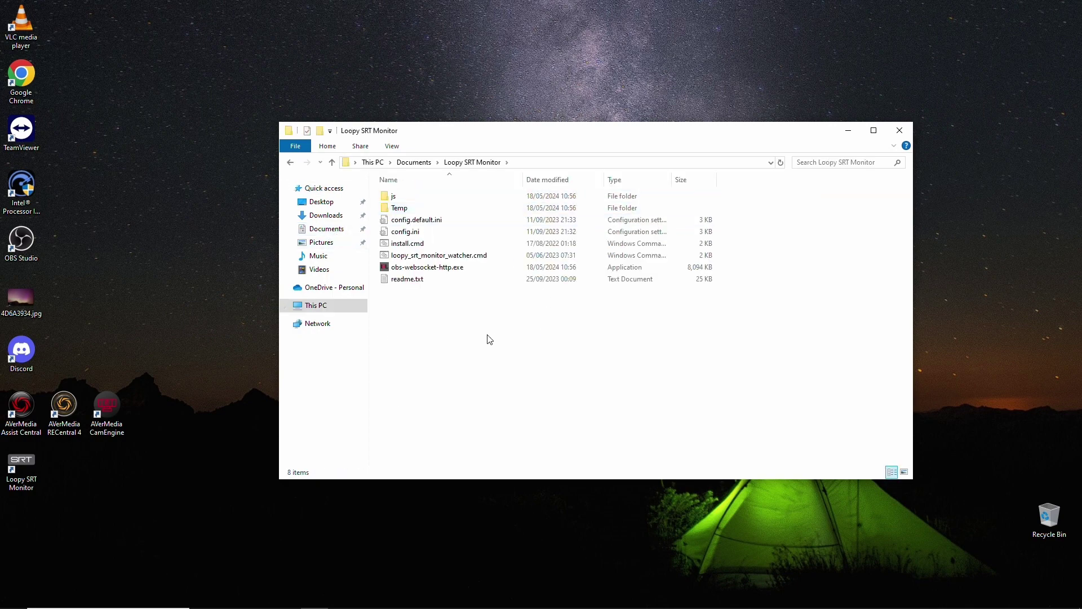
Step: Read readme.txt maximized in Notepad, scrolling through the config descriptions, then close it
double_click(404, 280)
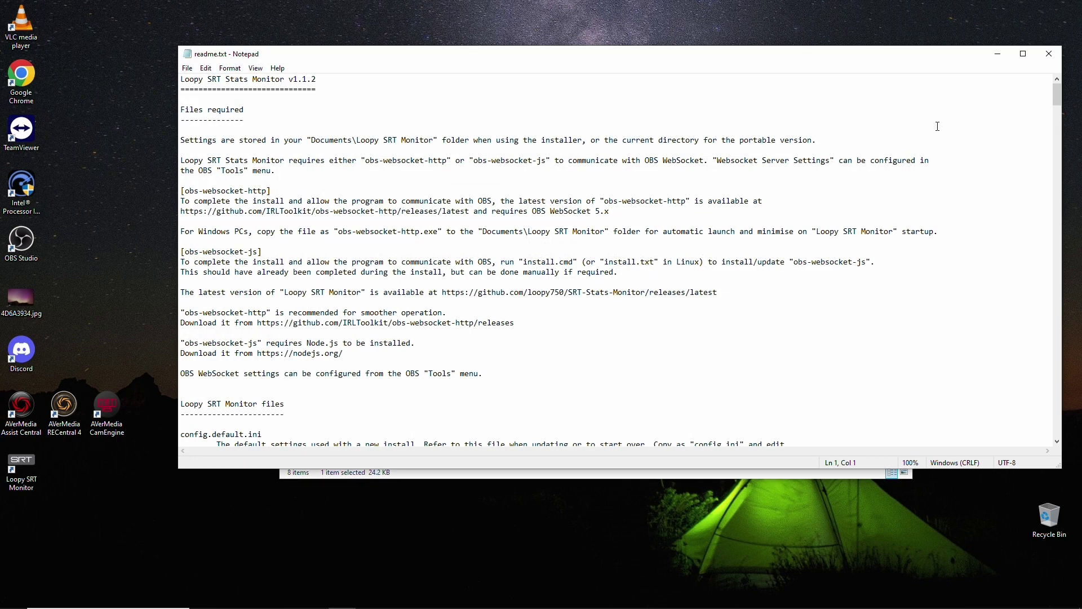
click(1022, 53)
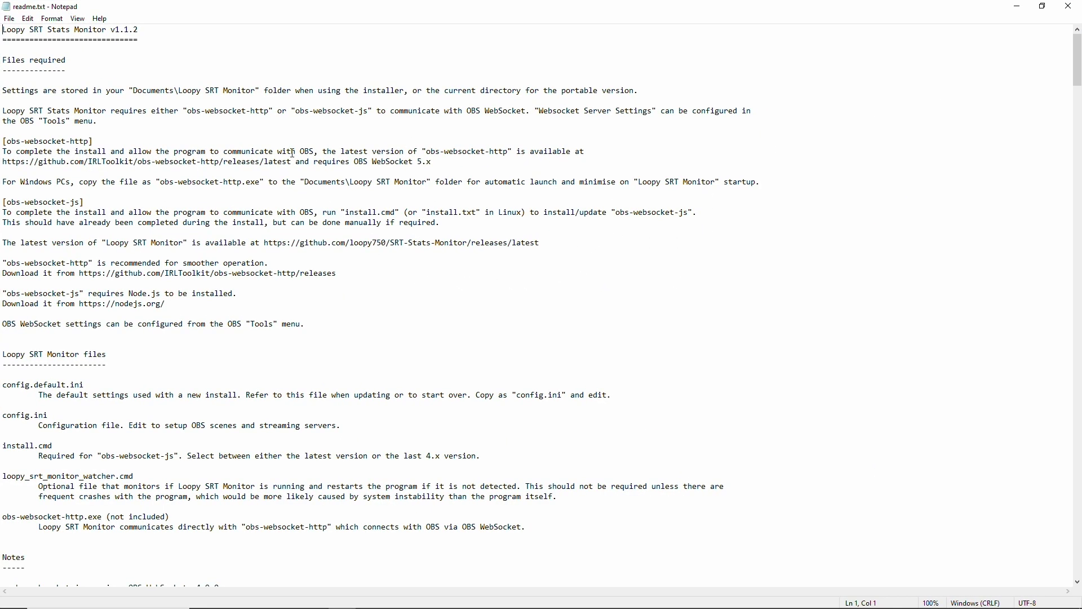
scroll(313, 276, down, 2)
scroll(314, 276, up, 2)
scroll(315, 276, down, 1)
scroll(315, 277, up, 1)
scroll(315, 276, down, 20)
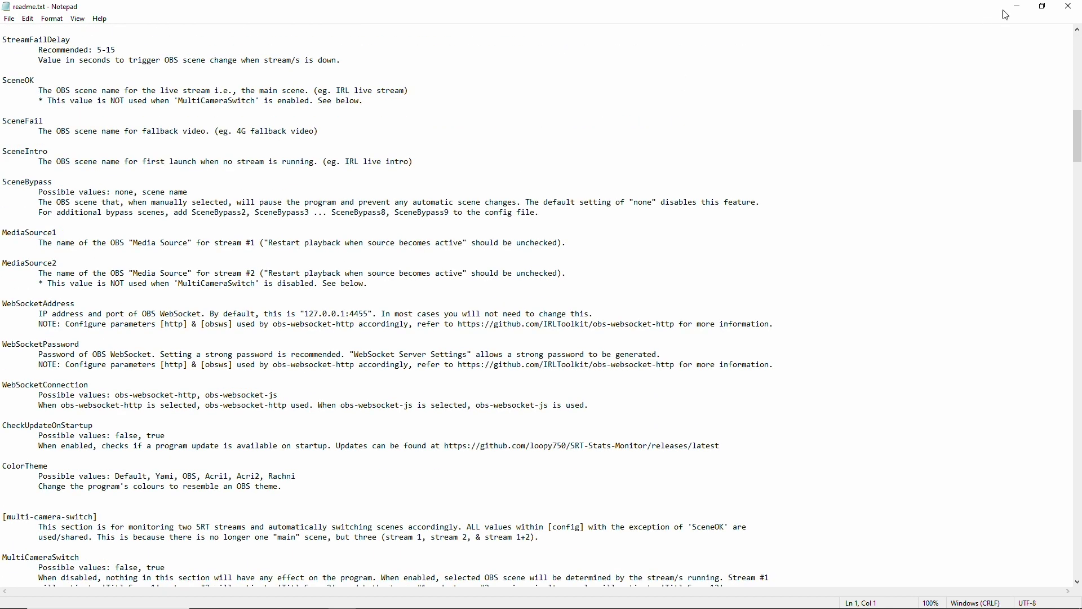
click(1069, 6)
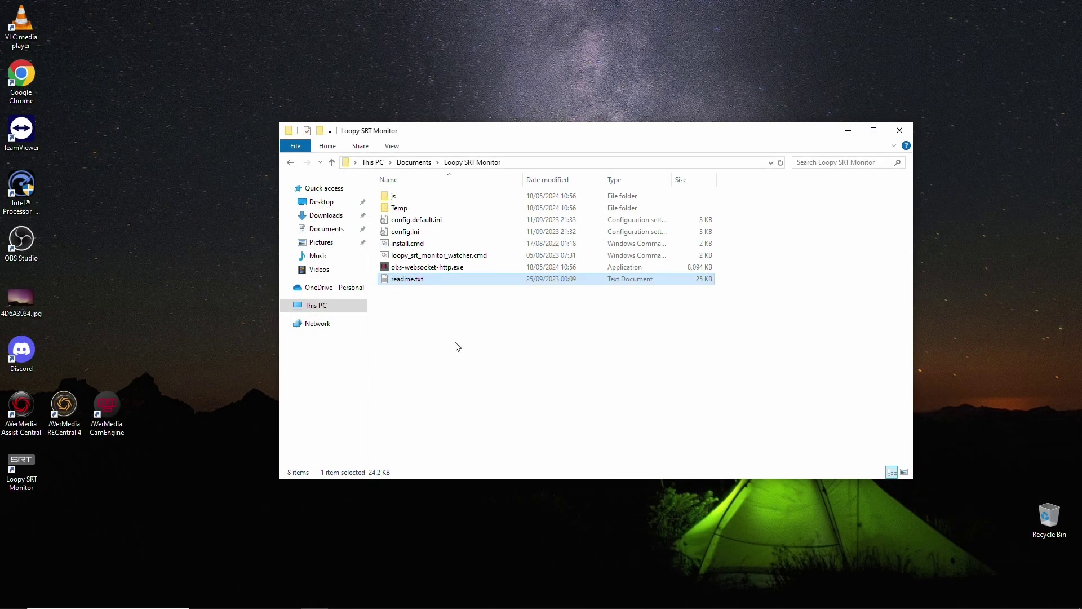
Step: Run install.cmd, quit its obs-websocket-js version prompt, then select config.ini
key(i)
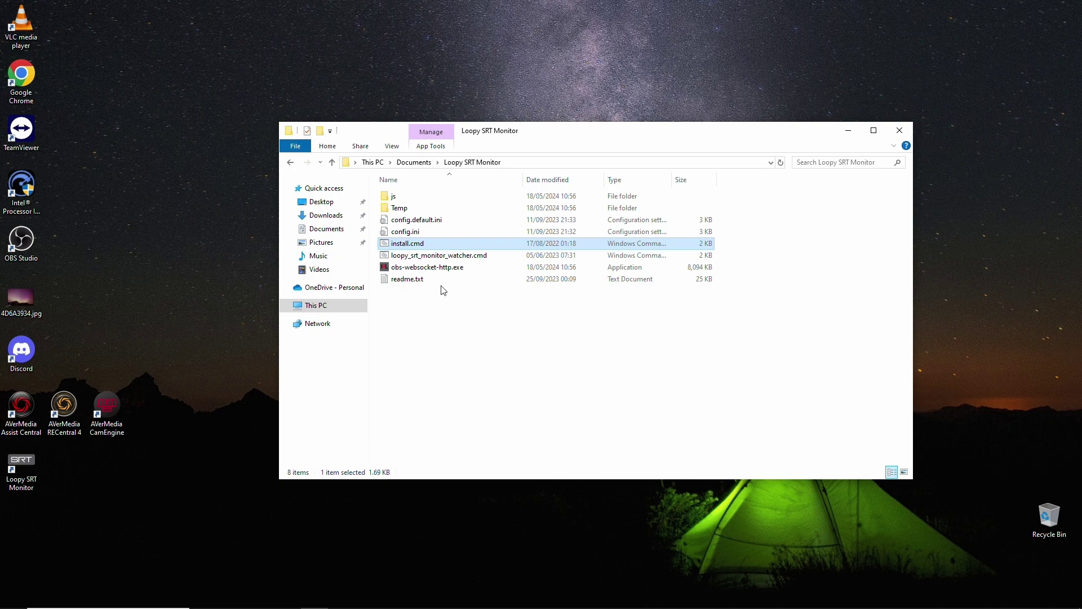
double_click(410, 244)
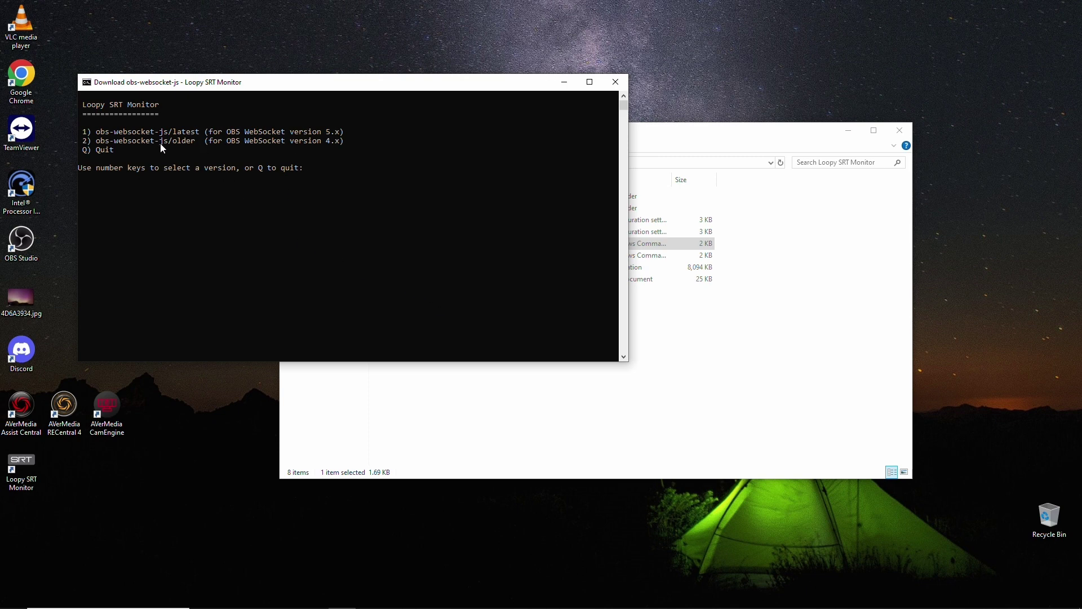
click(618, 86)
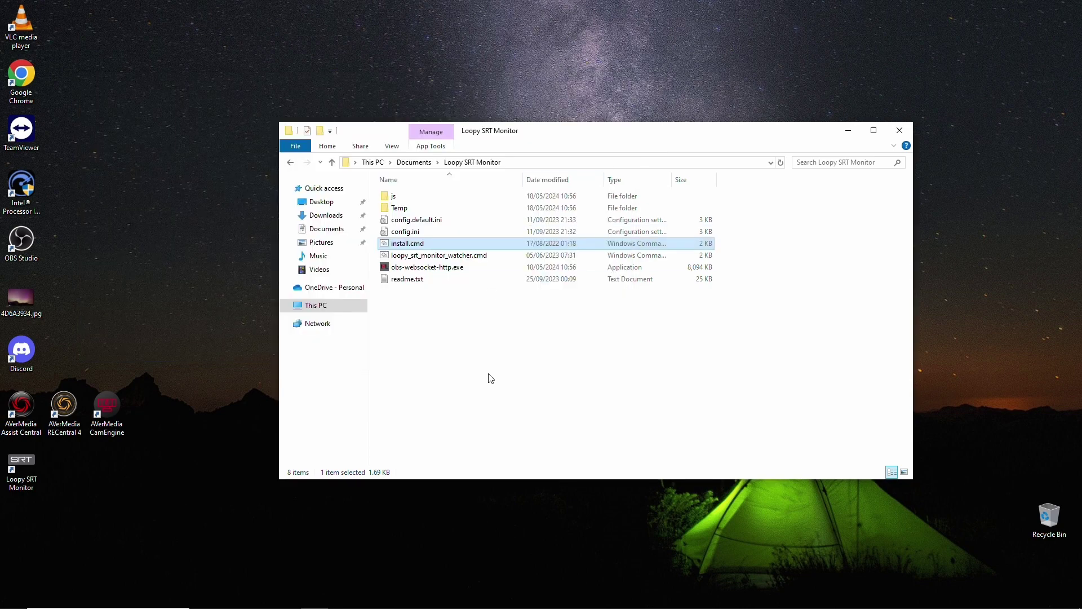
click(411, 232)
Step: Edit config.ini in a maximized Notepad, then bring OBS Studio forward and select Scene
right_click(410, 232)
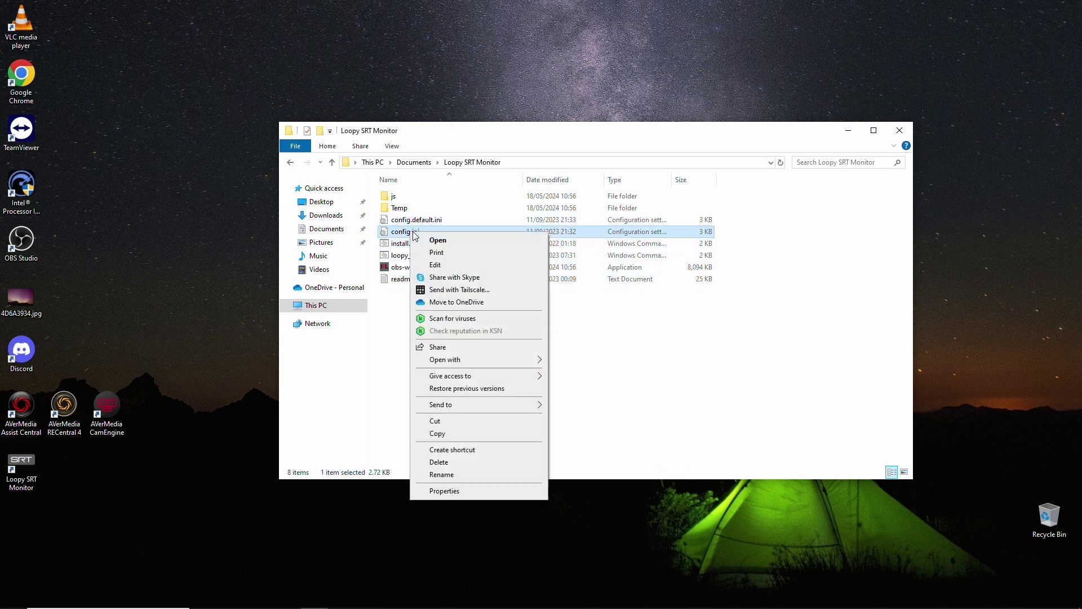
click(436, 264)
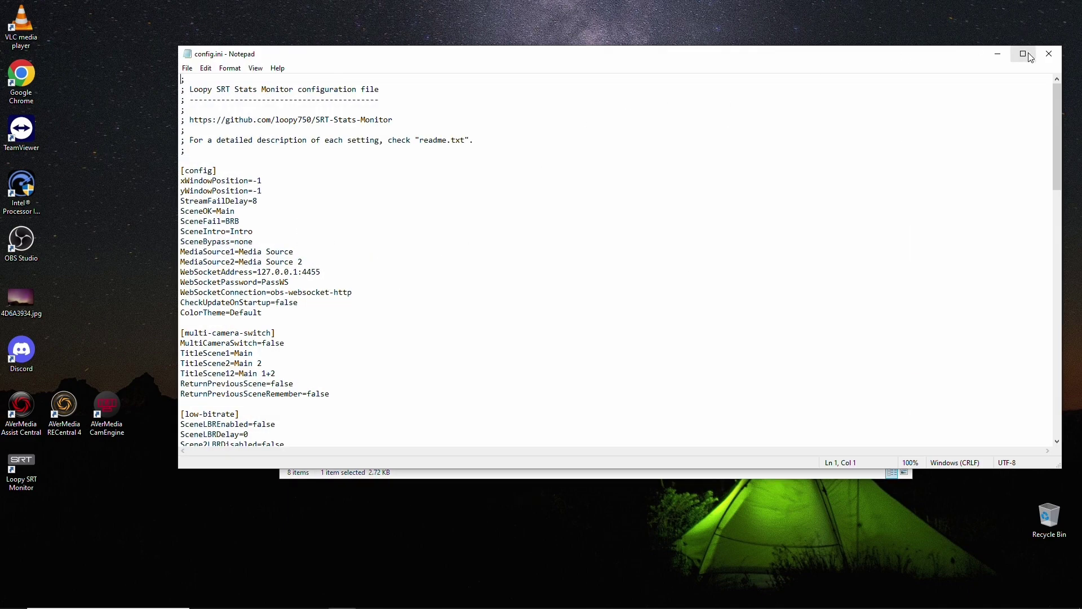
click(1023, 53)
click(234, 601)
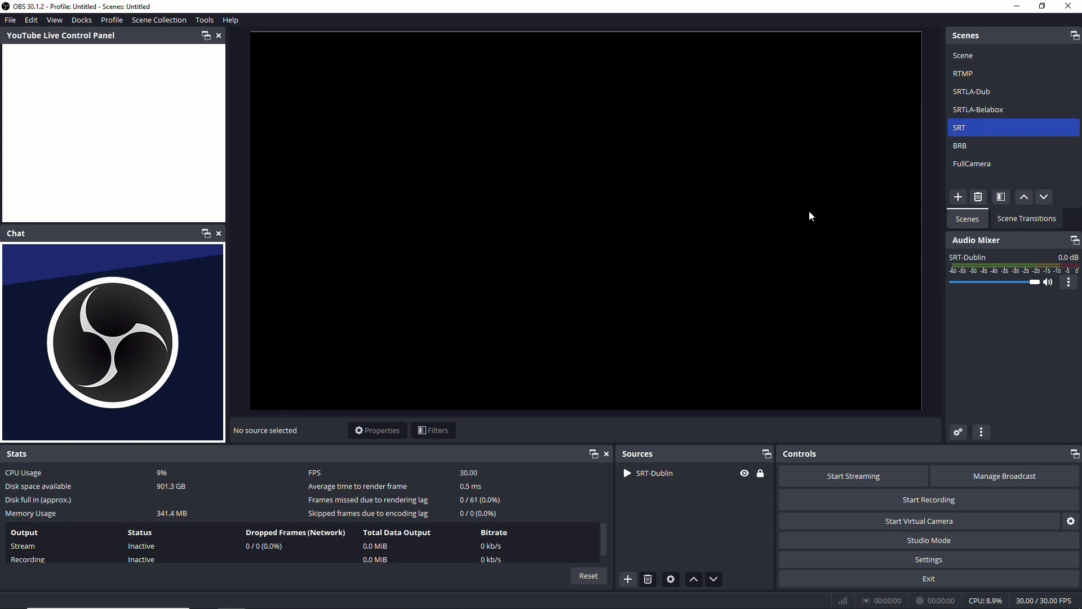
click(975, 59)
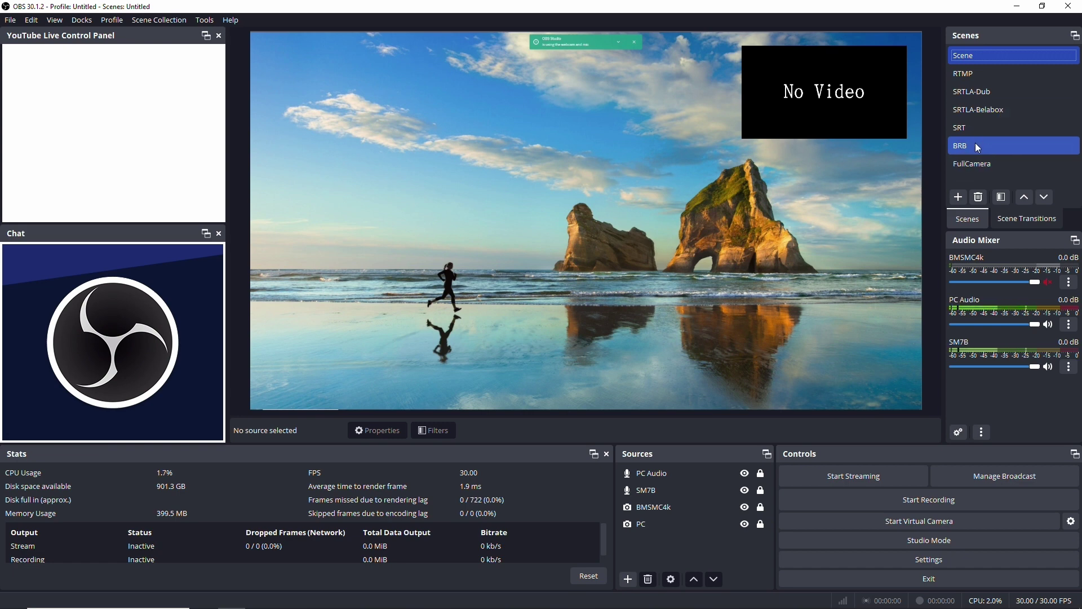
Step: Minimize OBS Studio to bring config.ini in Notepad back into view
click(1013, 5)
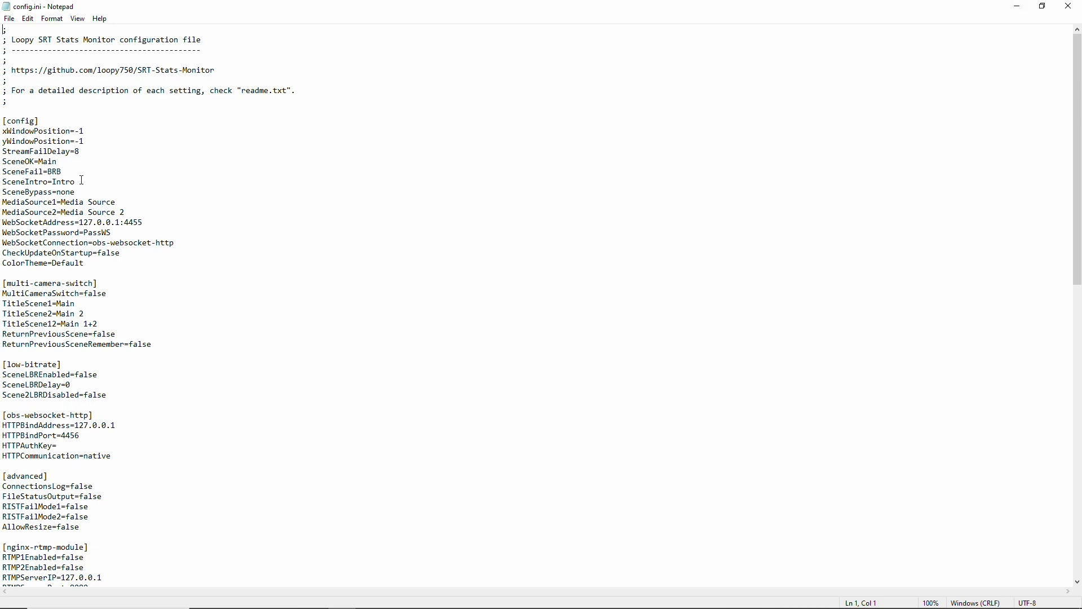
Step: Replace SceneOK's Main value with SRTLA-Belabox, checking the scene name in OBS
click(65, 173)
key(BackSpace)
key(BackSpace)
key(BackSpace)
key(BackSpace)
key(ctrl+s)
key(alt+F4)
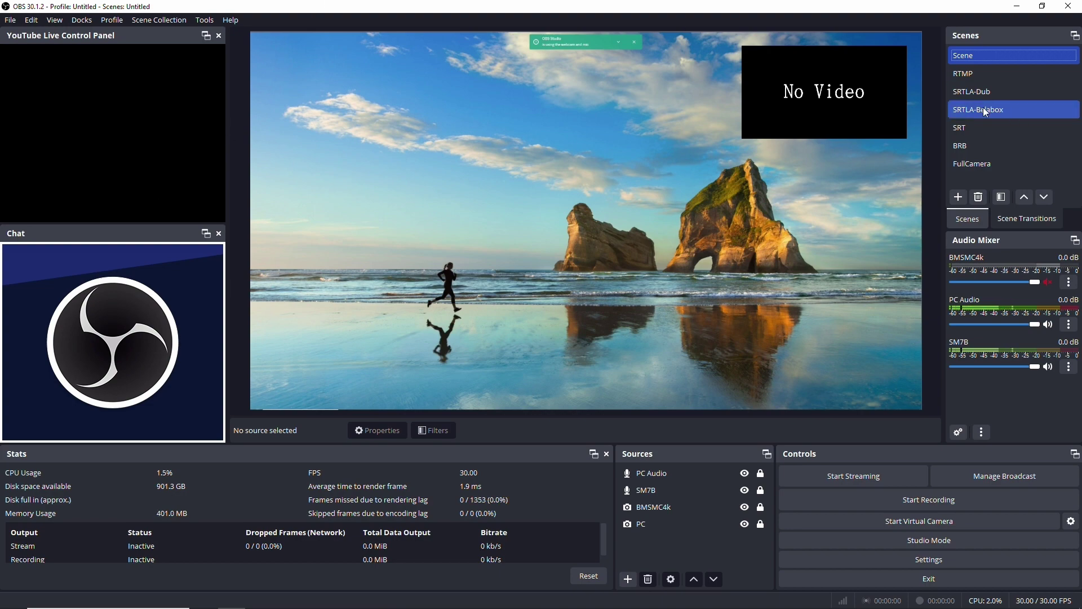
click(998, 109)
key(alt+Tab)
text(SRTLA)
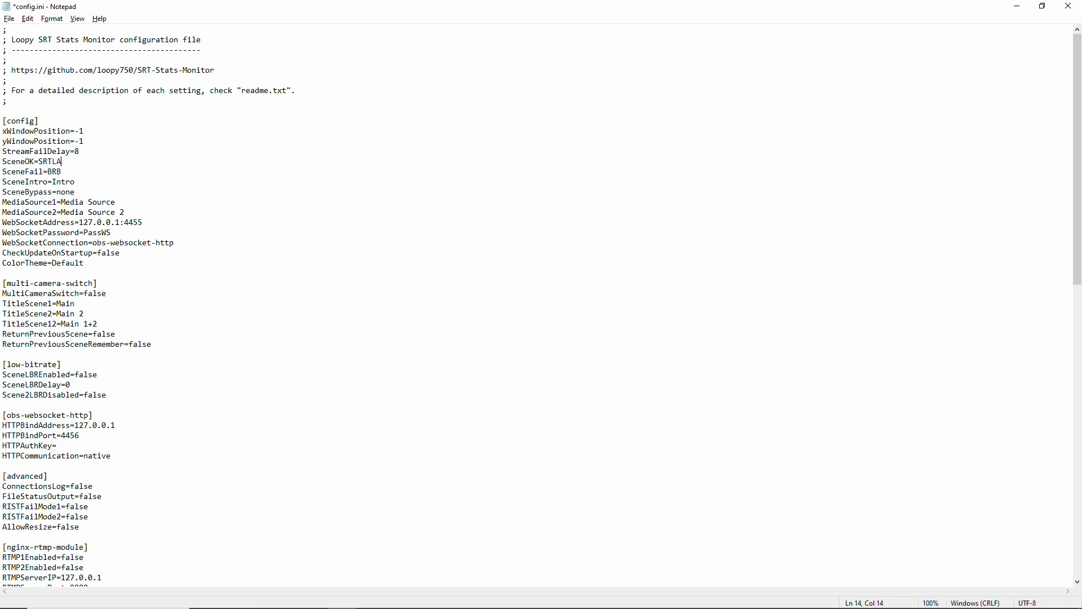
text(-Belabox)
Step: Change the SceneIntro value to Scene
key(Down)
key(shift+Left)
key(shift+Left)
key(shift+Left)
key(shift+Left)
key(shift+Left)
text(Scre)
key(BackSpace)
key(BackSpace)
text(ene)
key(Down)
key(Down)
Step: Set MediaSource1 to SRTLA-BelaboxEU, checking the source name in OBS
key(alt+Tab)
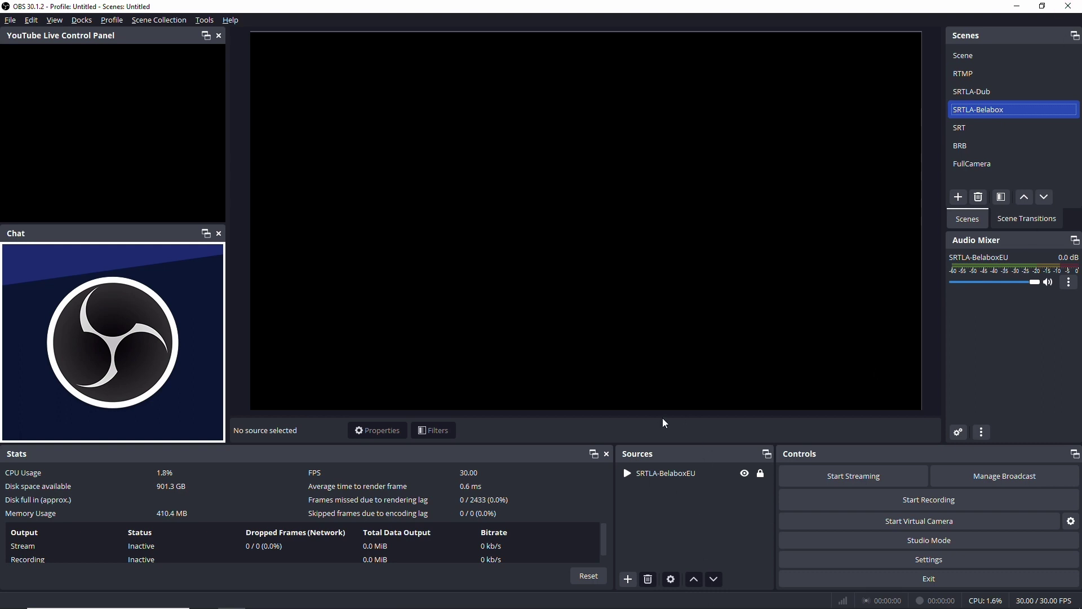
key(alt+Tab)
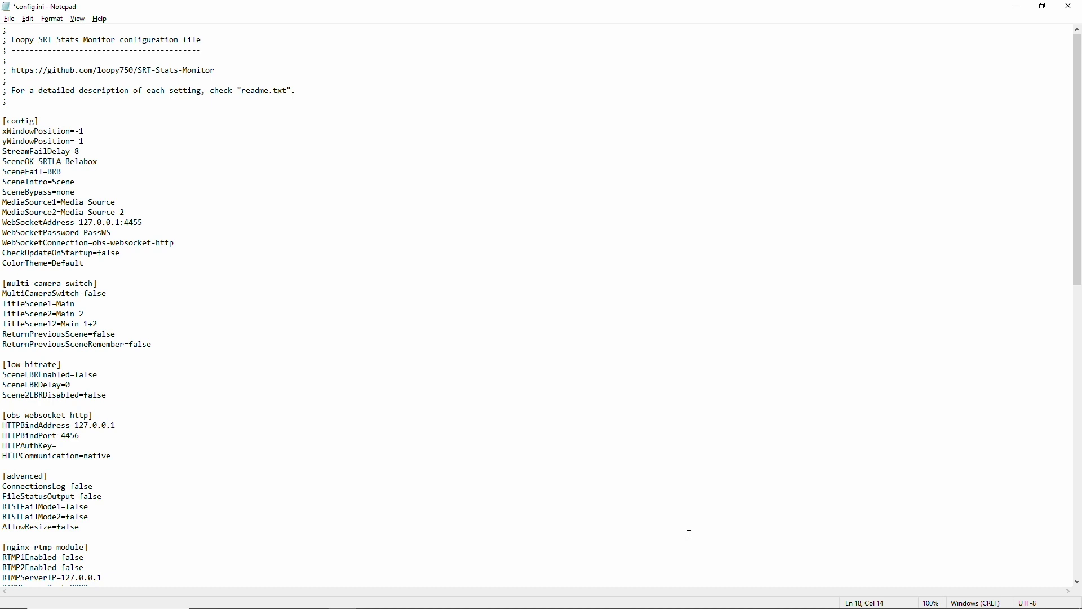
key(shift+End)
text(SRTLA)
key(alt+Tab)
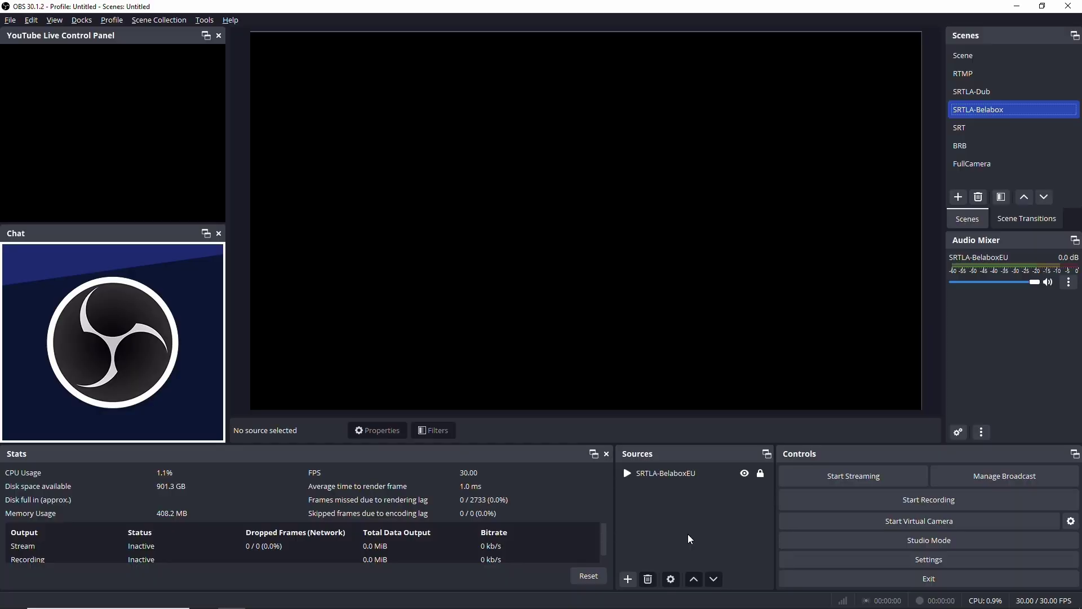
key(alt+Tab)
text(-)
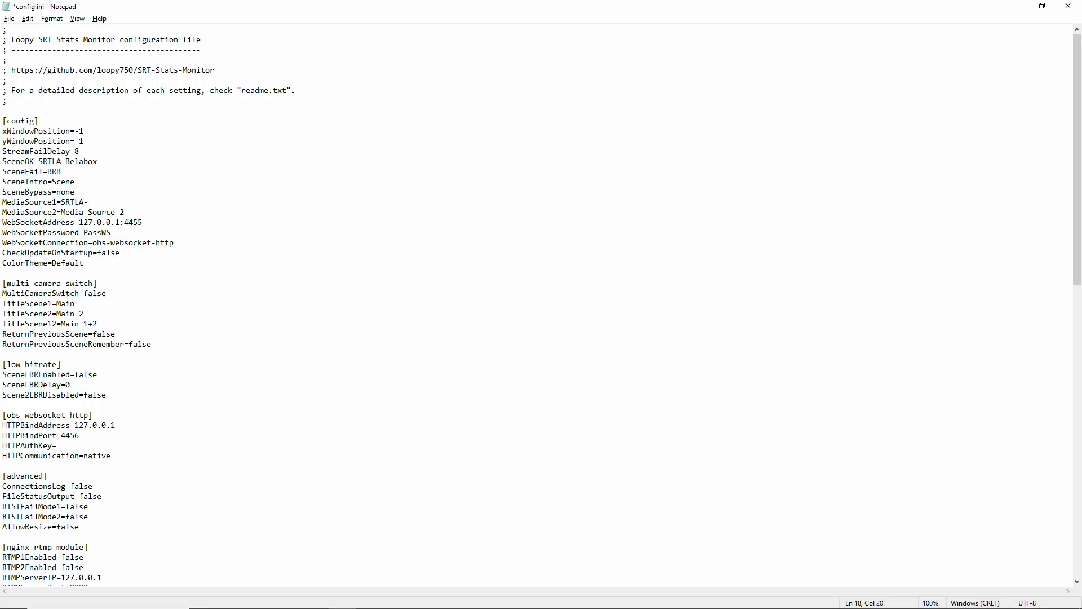
text(BelaboxEU)
Step: Review the [obsws] connection lines and the rest of config.ini, then switch to OBS
key(Down)
key(Down)
key(Down)
key(Down)
key(Down)
key(Down)
key(Down)
key(Down)
key(Down)
key(Down)
key(Down)
key(Down)
key(Down)
key(Down)
key(Down)
key(Down)
key(Down)
key(Down)
key(Down)
key(Down)
key(Down)
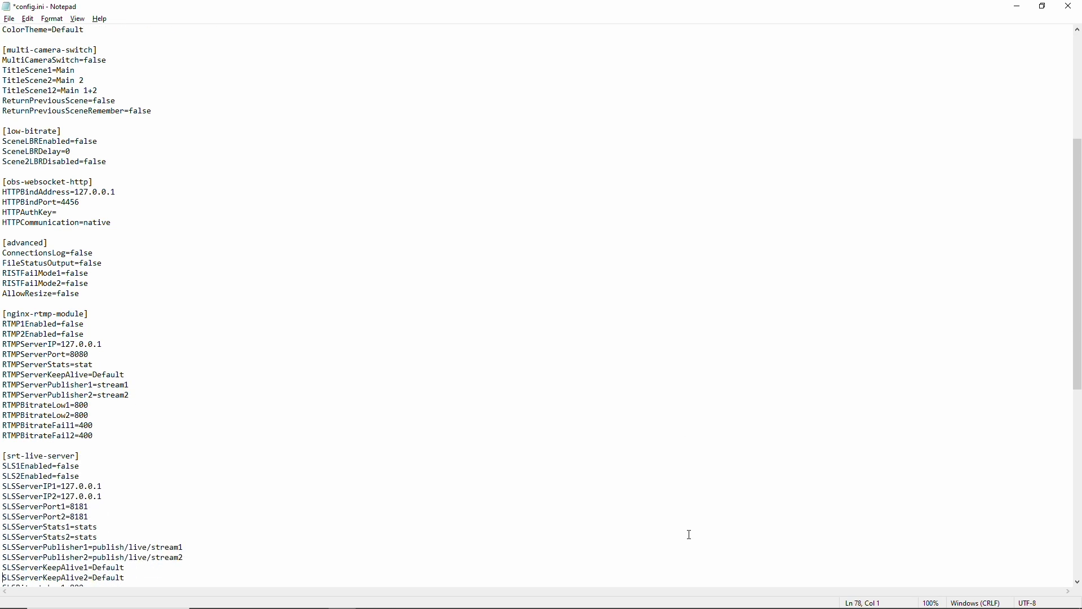
key(Down)
key(Down)
key(Down)
key(Down)
key(Down)
key(Down)
key(Down)
key(Down)
key(Down)
key(Down)
key(Down)
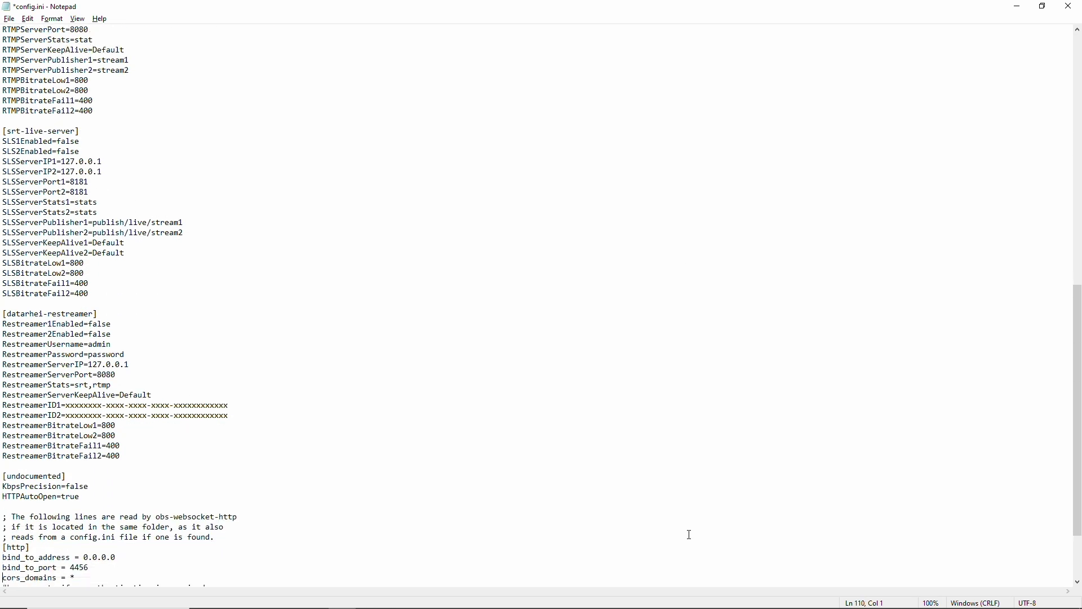
key(Up)
key(Up)
key(Up)
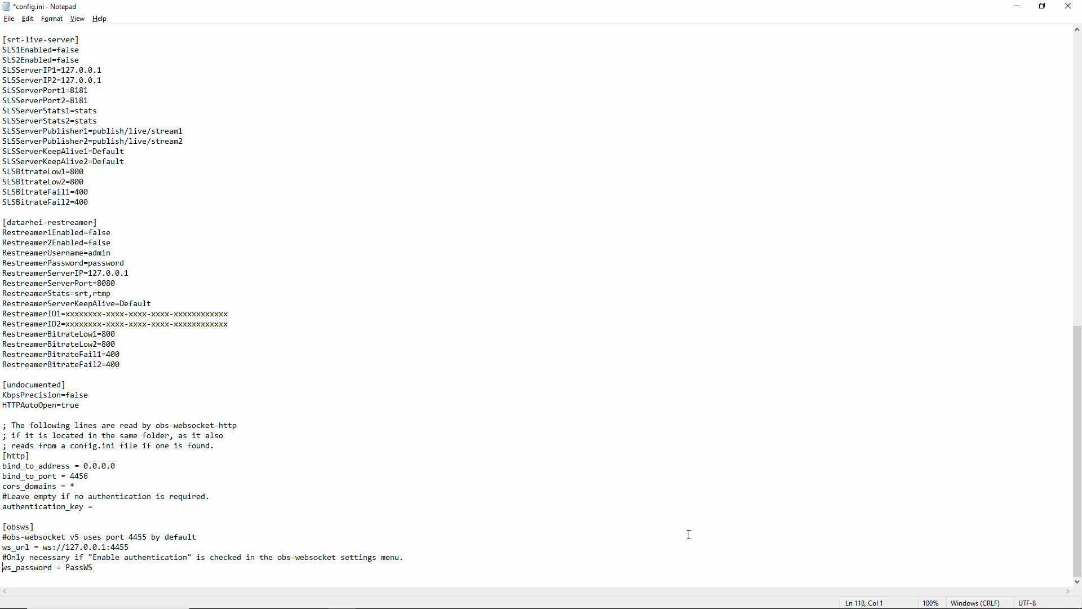
key(Page_Up)
key(Page_Up)
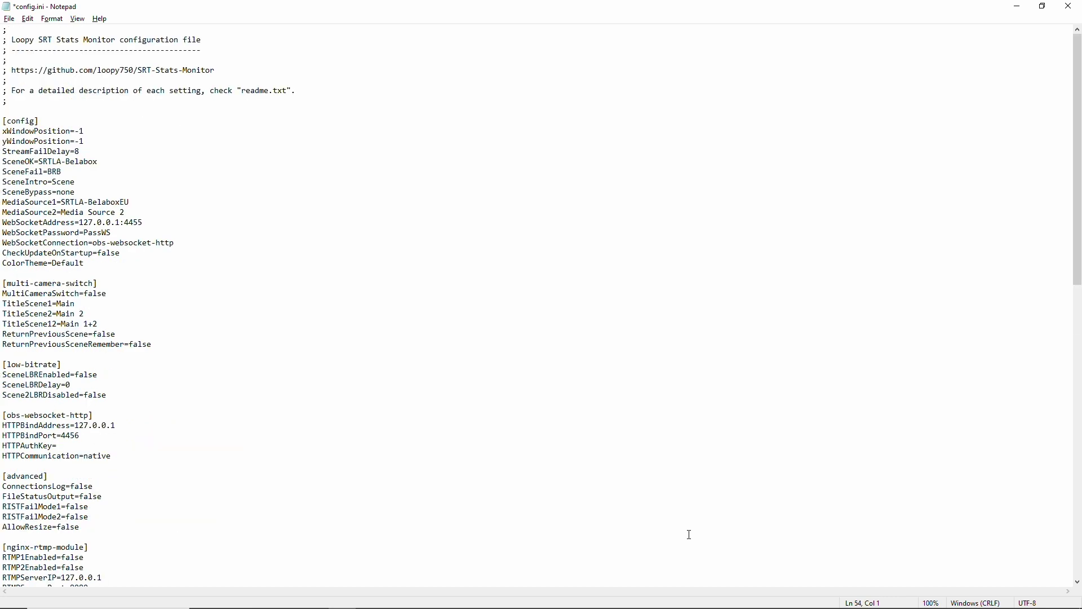
key(Down)
key(Down)
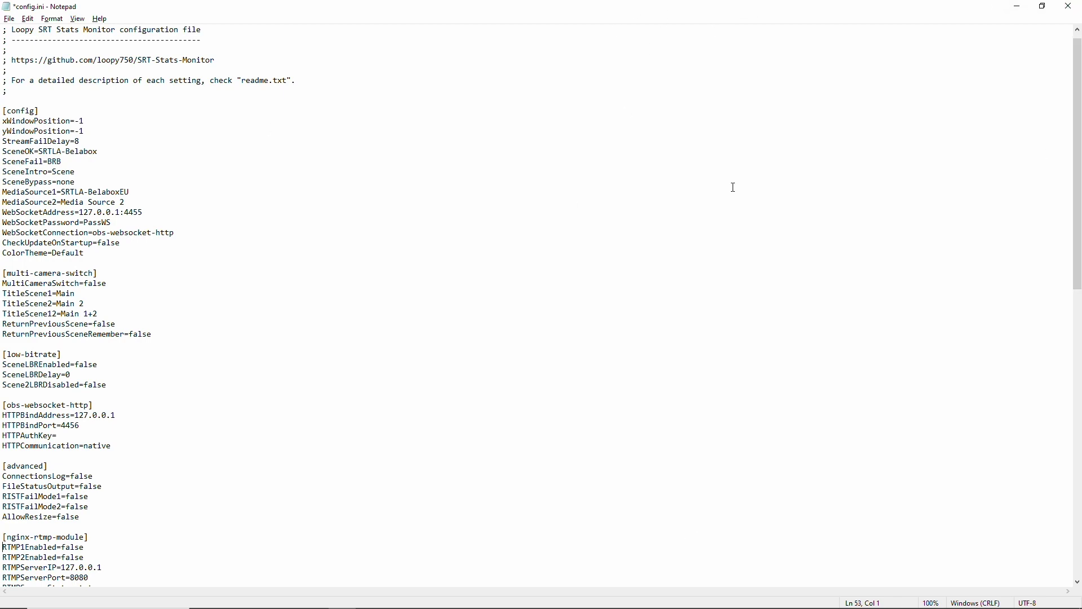
key(alt+Tab)
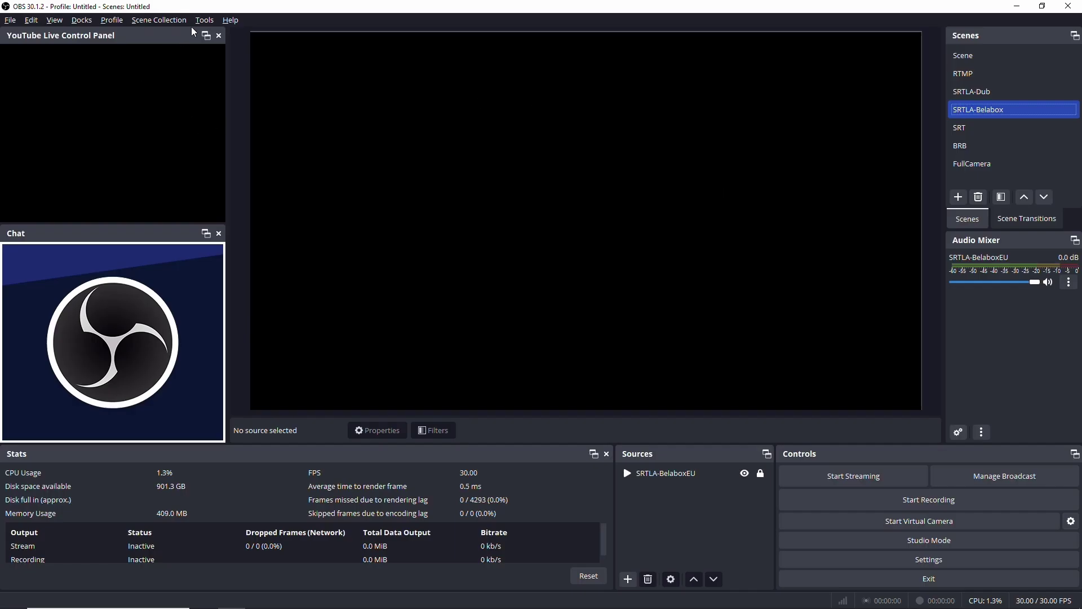
Step: Copy the server password from OBS WebSocket Server Settings' connect info, then return to Notepad
click(205, 20)
key(Escape)
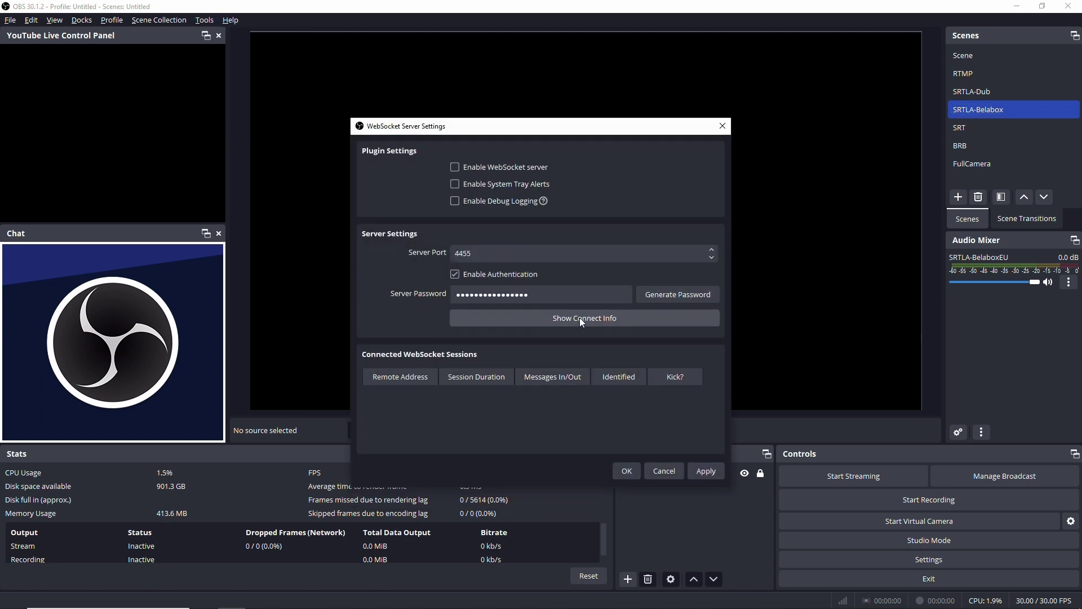
click(589, 318)
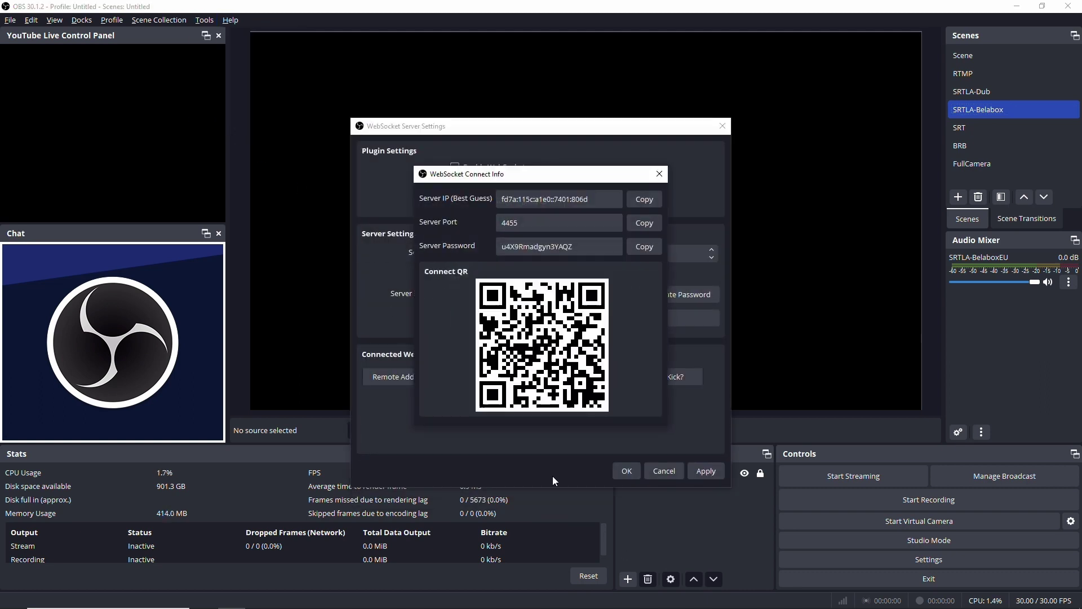
click(644, 246)
click(659, 174)
click(627, 471)
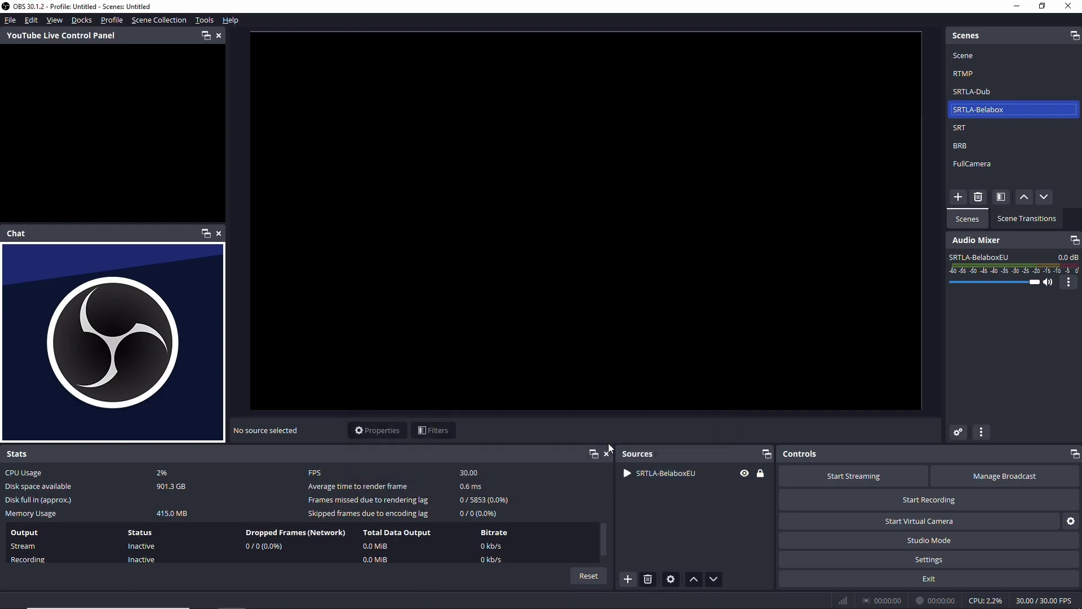
key(alt+Tab)
Step: Save config.ini, review it down to the ws_password entry, then minimize Notepad and OBS
key(ctrl+s)
key(ctrl+Home)
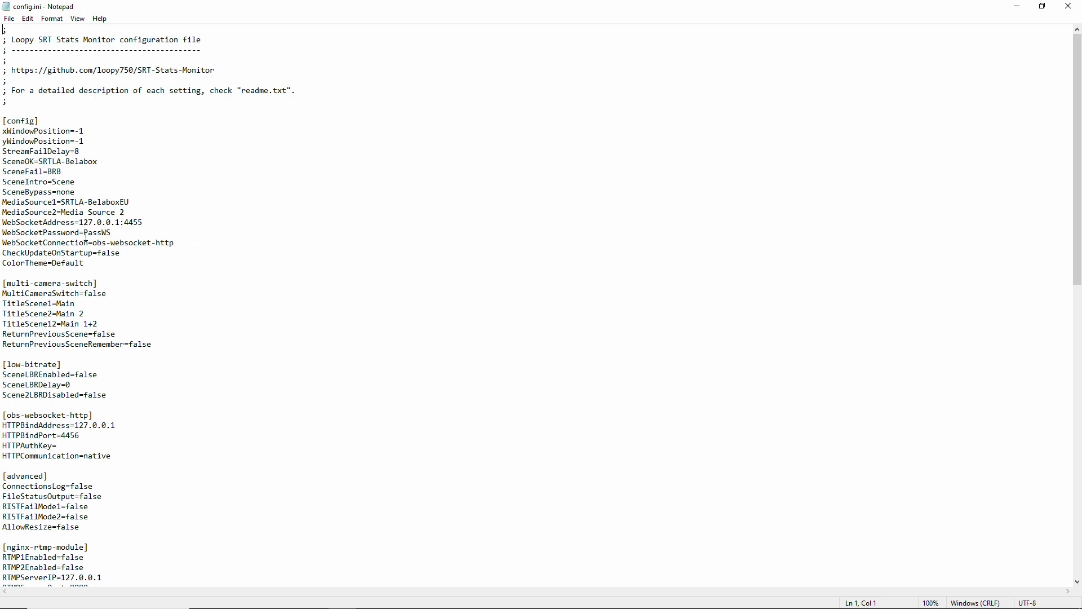
scroll(241, 262, down, 20)
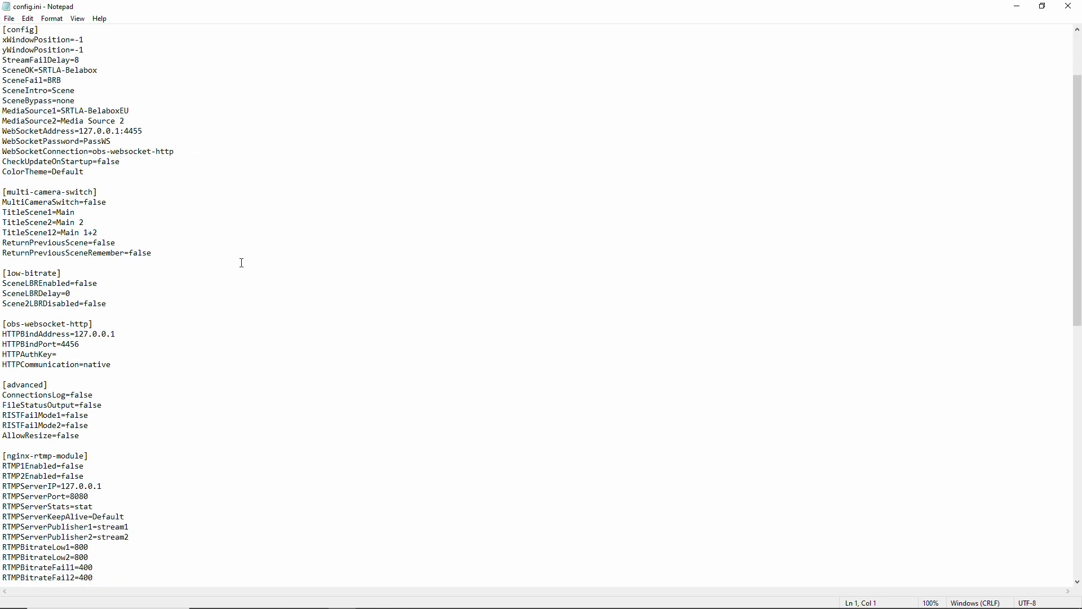
scroll(248, 409, down, 1)
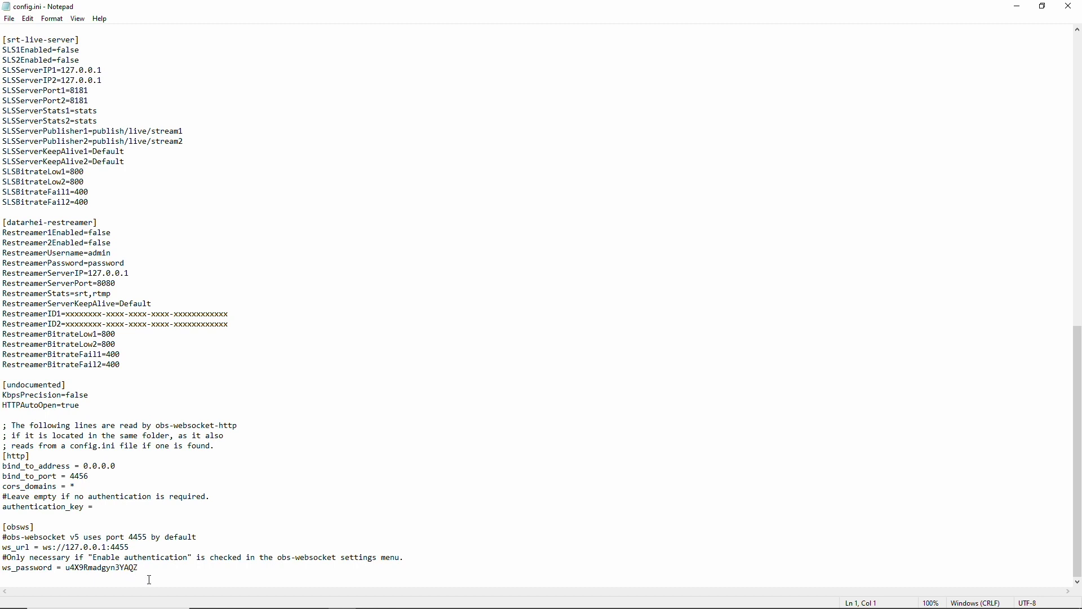
scroll(150, 579, up, 20)
click(1018, 6)
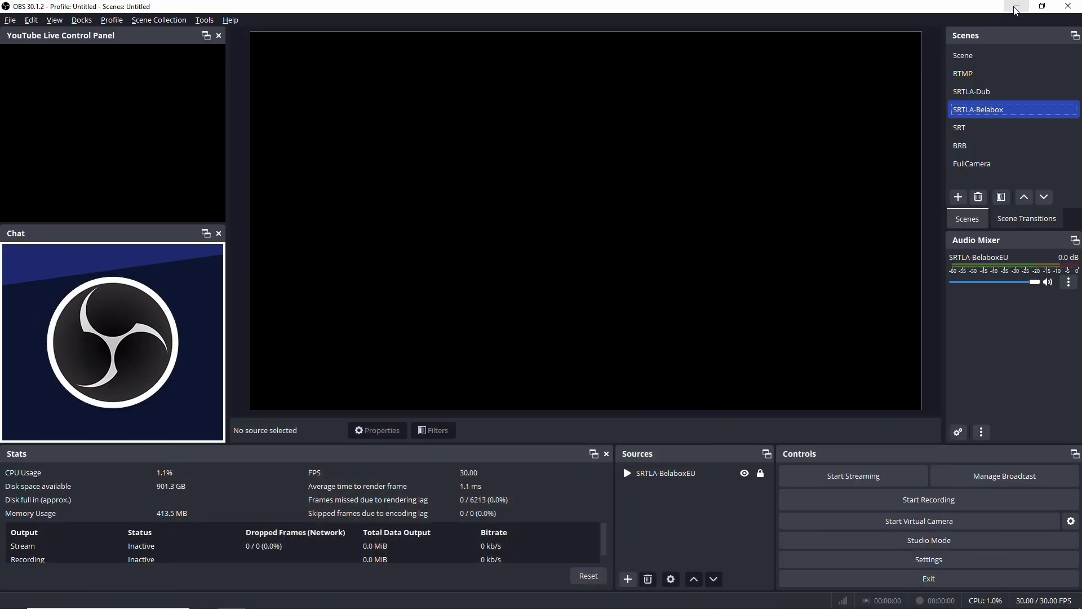
click(1016, 8)
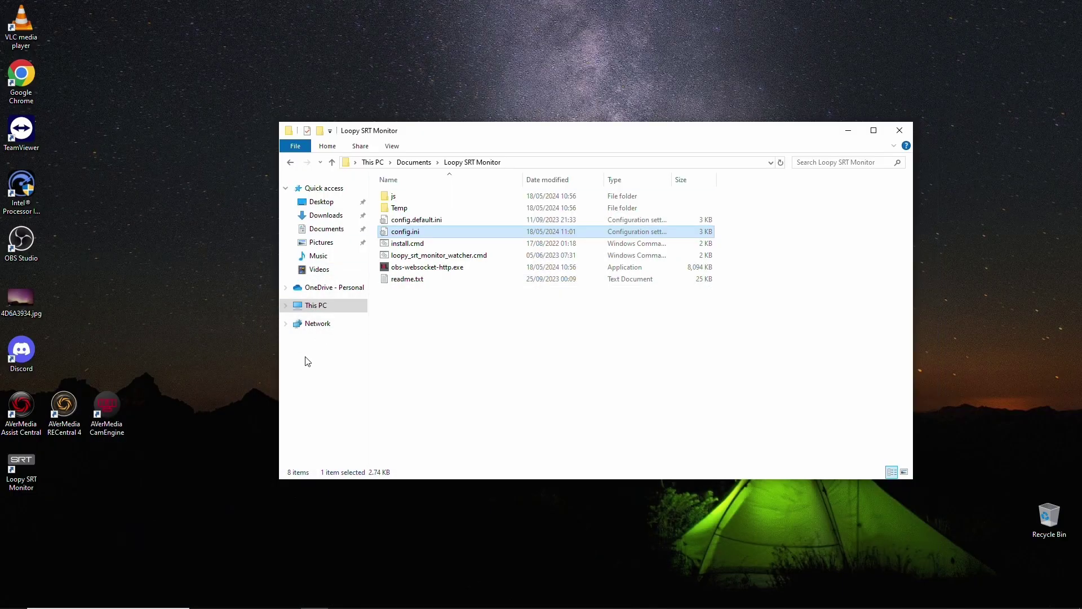
Step: Launch Loopy SRT Monitor and dismiss its 'Connection failed' OBS WebSocket error
double_click(21, 468)
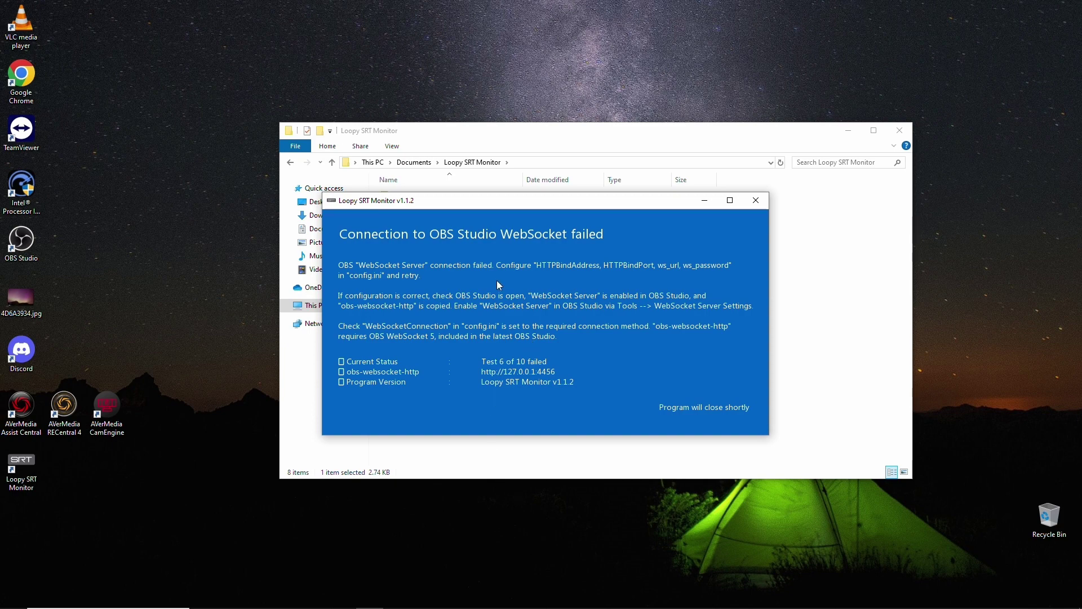
click(755, 201)
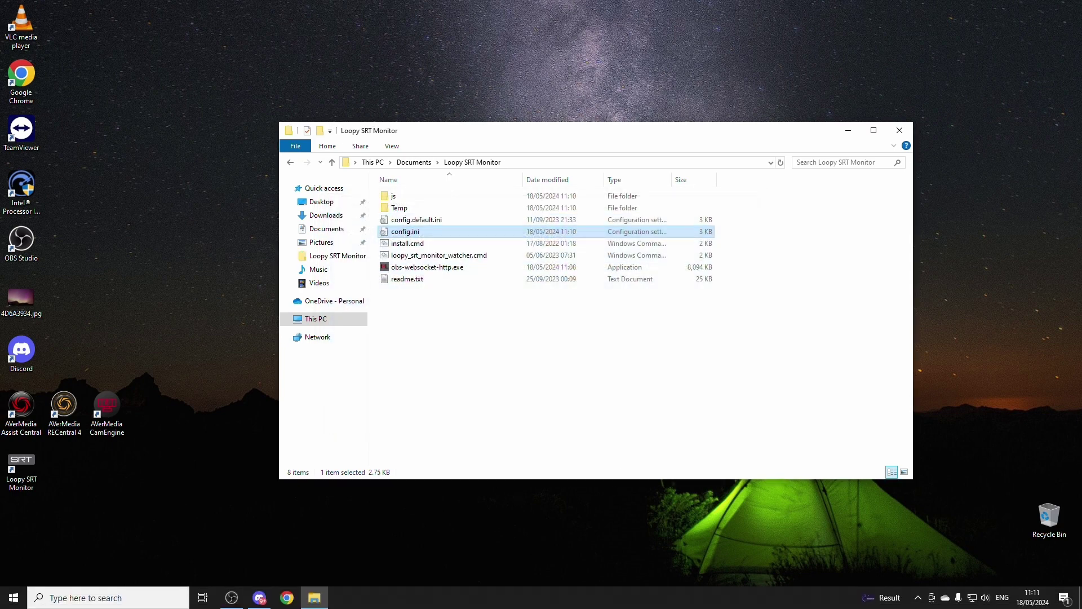
click(231, 598)
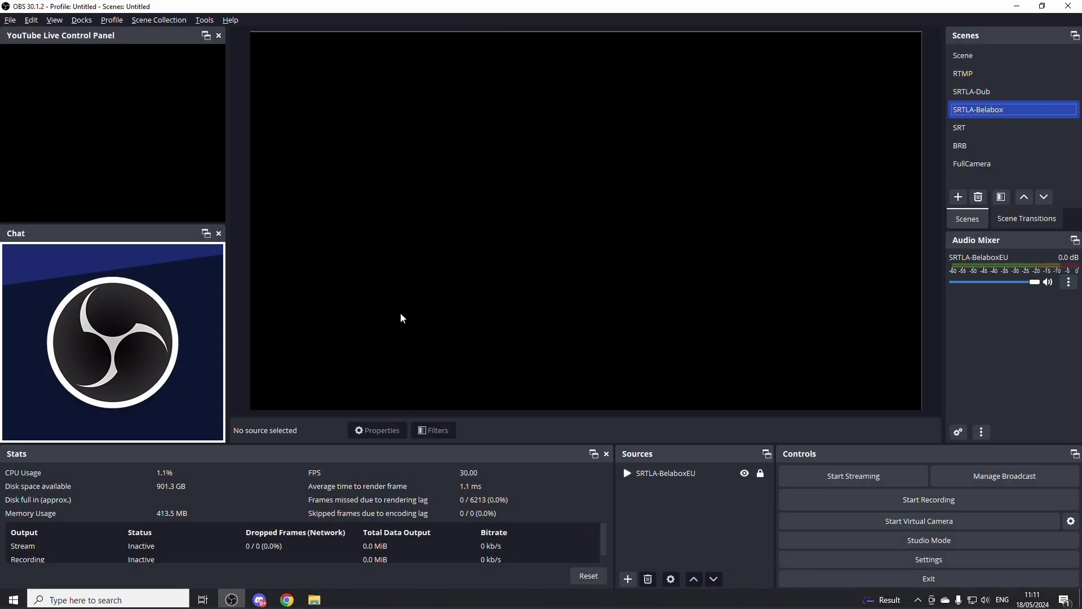
click(204, 20)
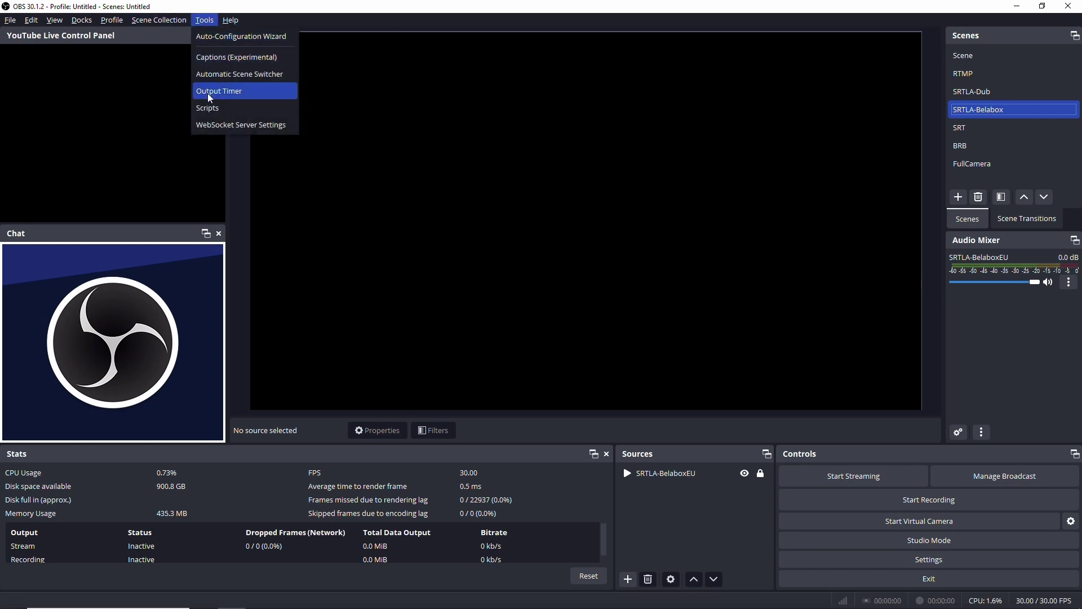
click(213, 126)
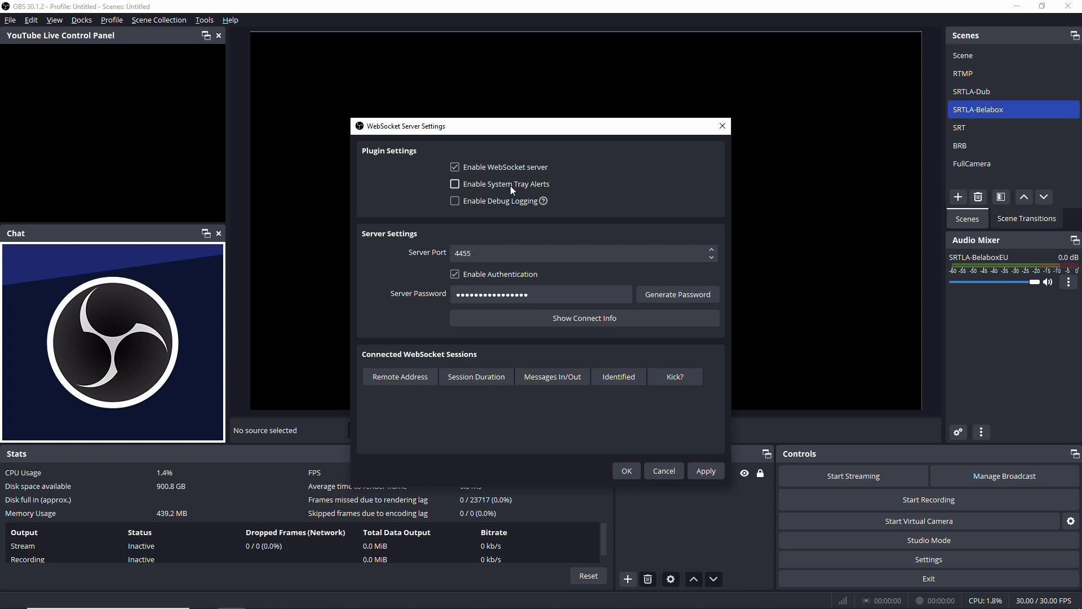
click(631, 477)
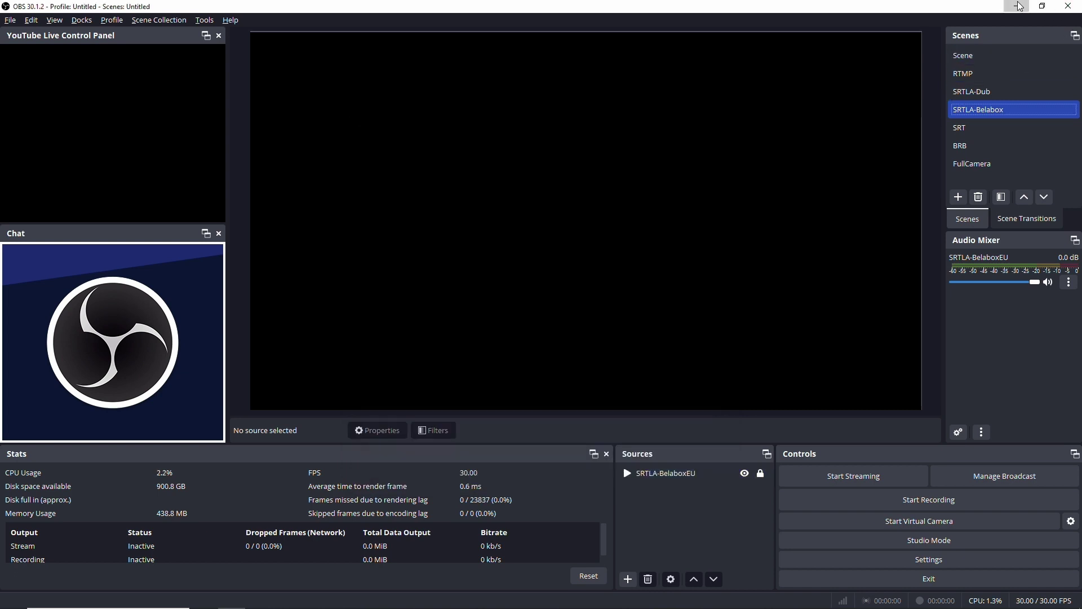
click(1019, 6)
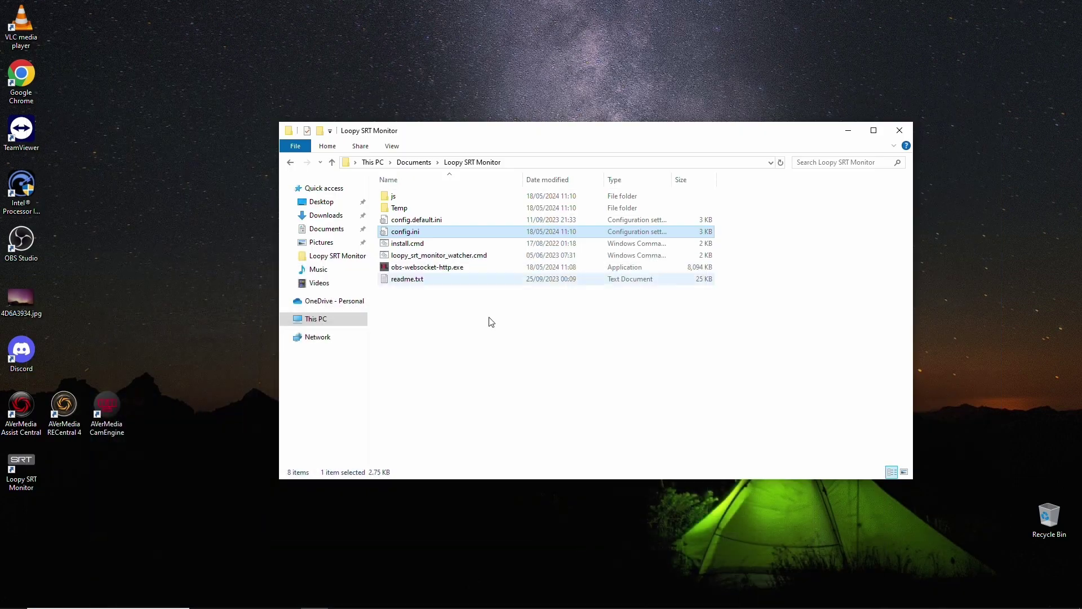
Step: Relaunch Loopy SRT Monitor, move its console window up-left and minimize it, then return to OBS Studio
double_click(31, 471)
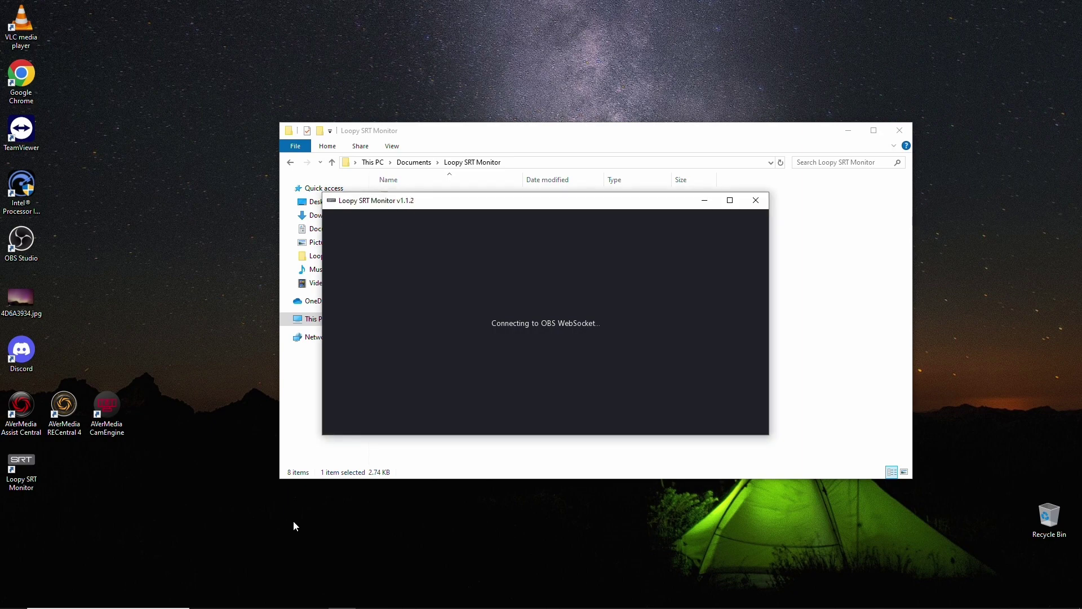
mouse_move(372, 607)
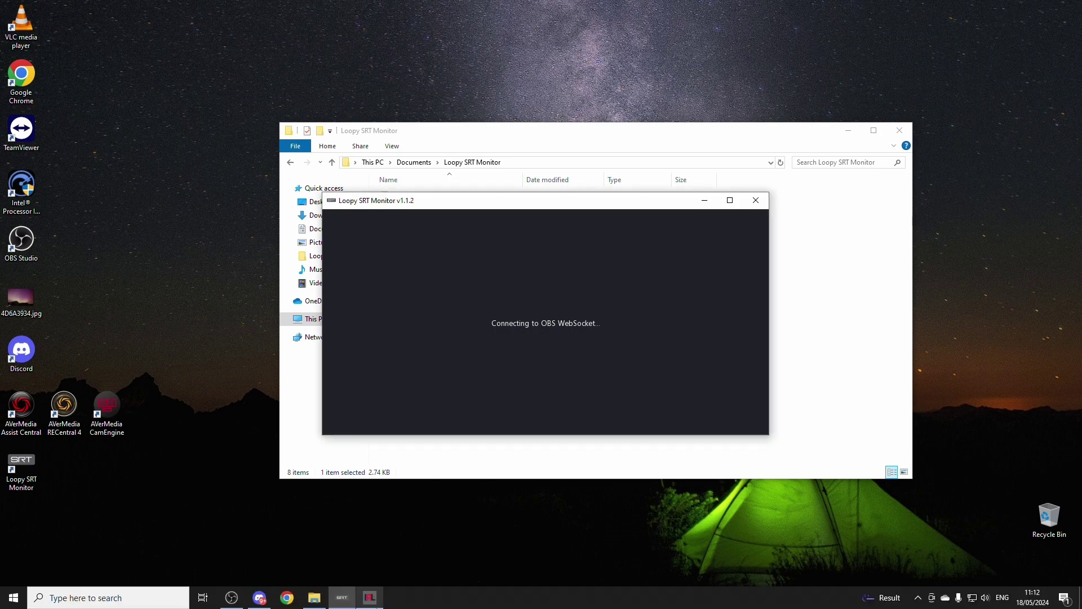
click(380, 600)
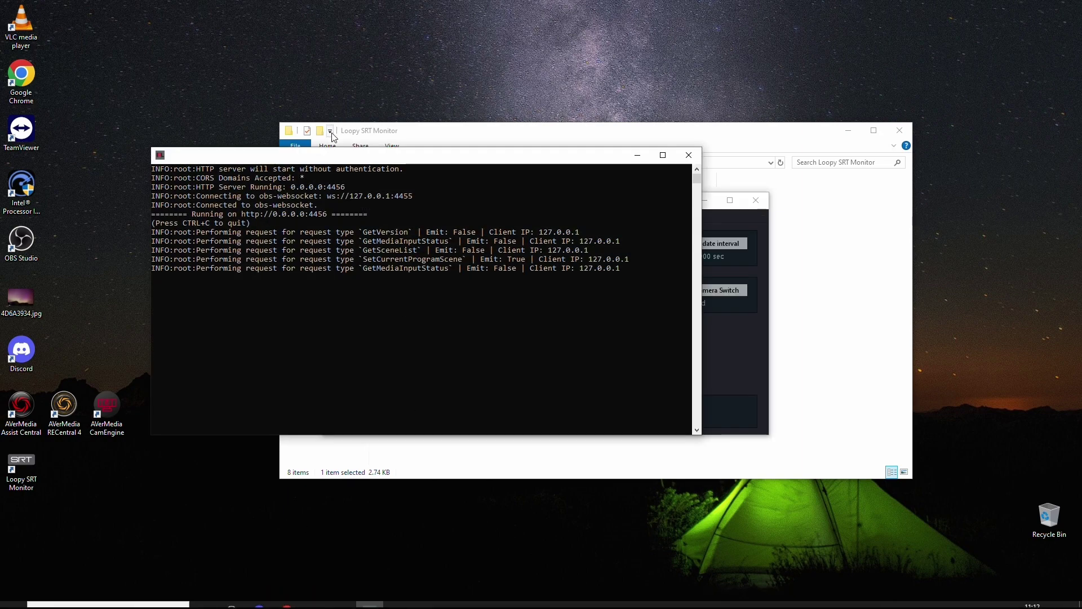
drag(332, 158, 266, 108)
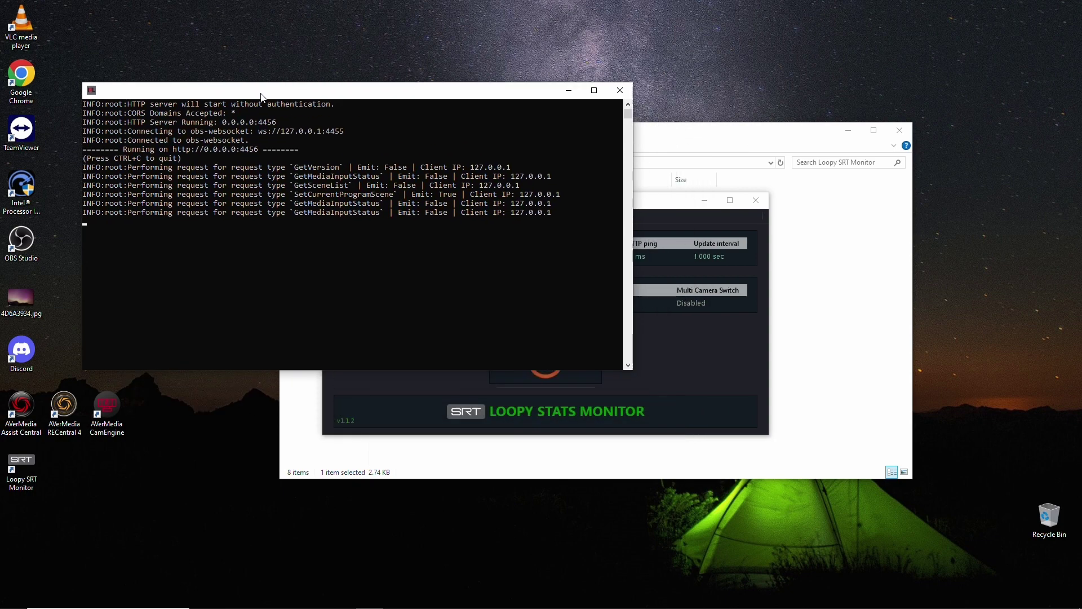
click(571, 102)
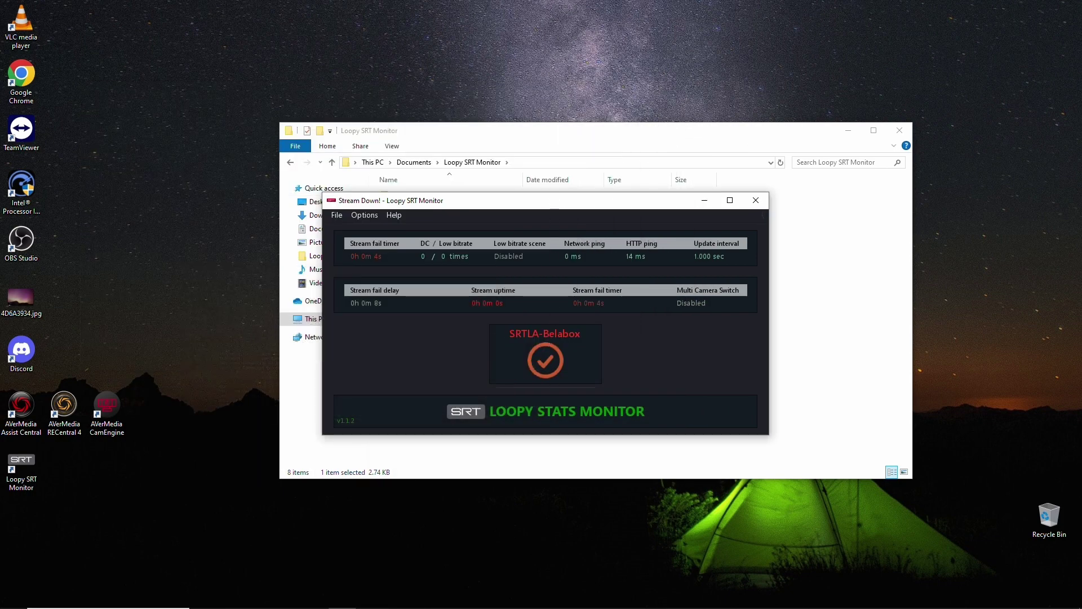
mouse_move(316, 604)
click(231, 597)
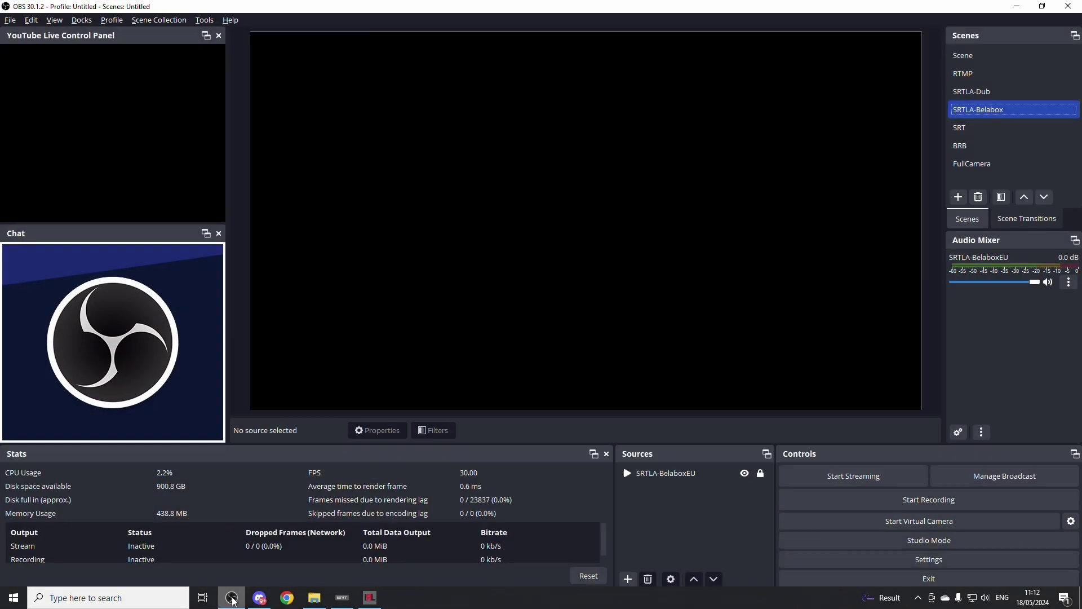
Step: Bring the Loopy monitor window over OBS and position it lower-right over the preview
click(342, 598)
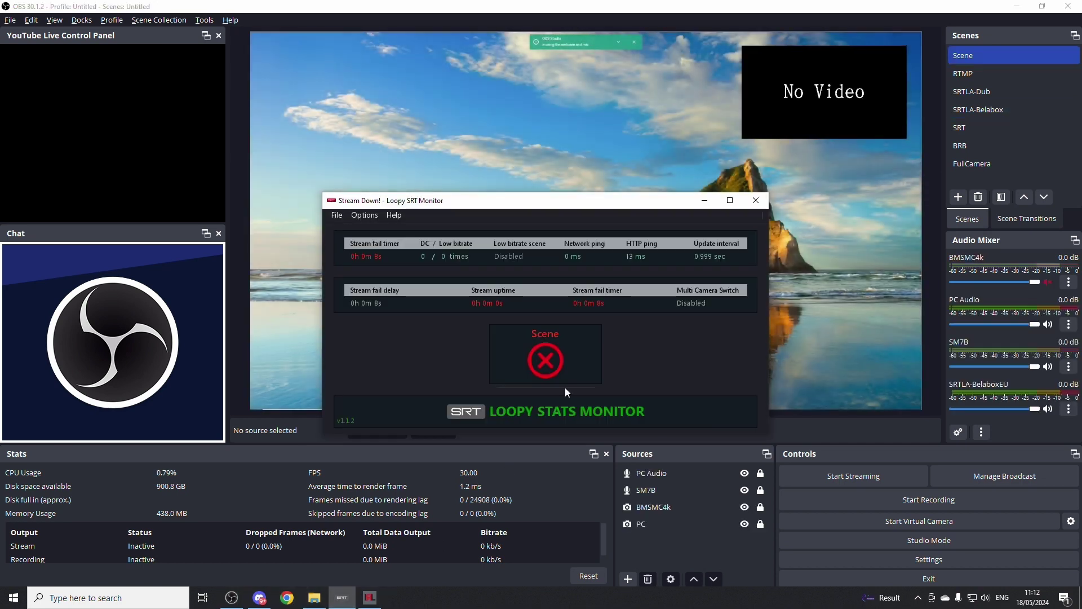
drag(615, 200, 747, 330)
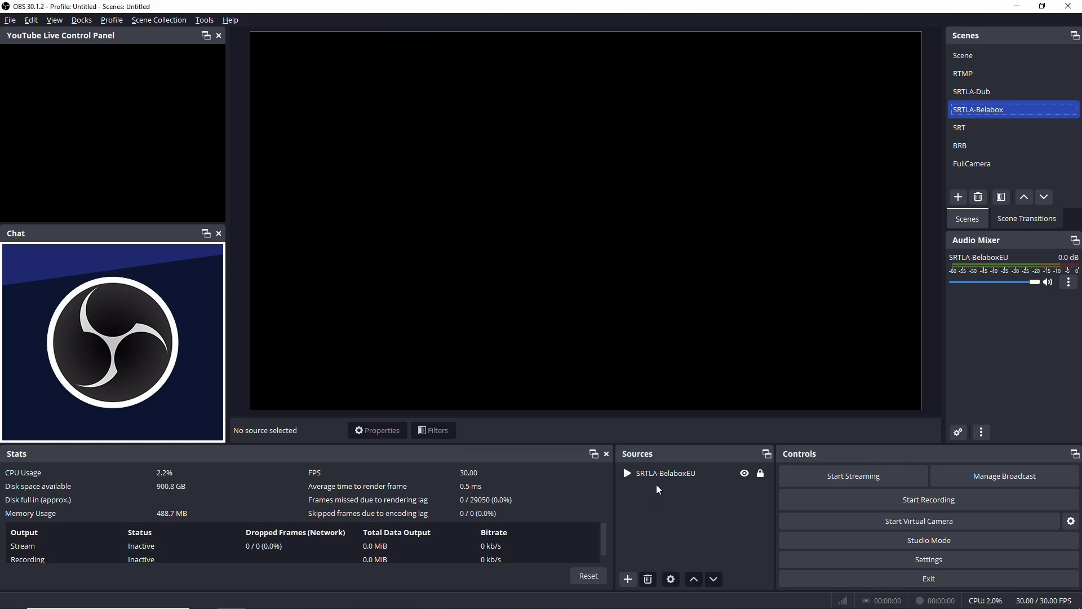
Step: Review the SRTLA-BelaboxEU source's Properties and its SRT input URL, then close the dialog
click(659, 475)
right_click(658, 475)
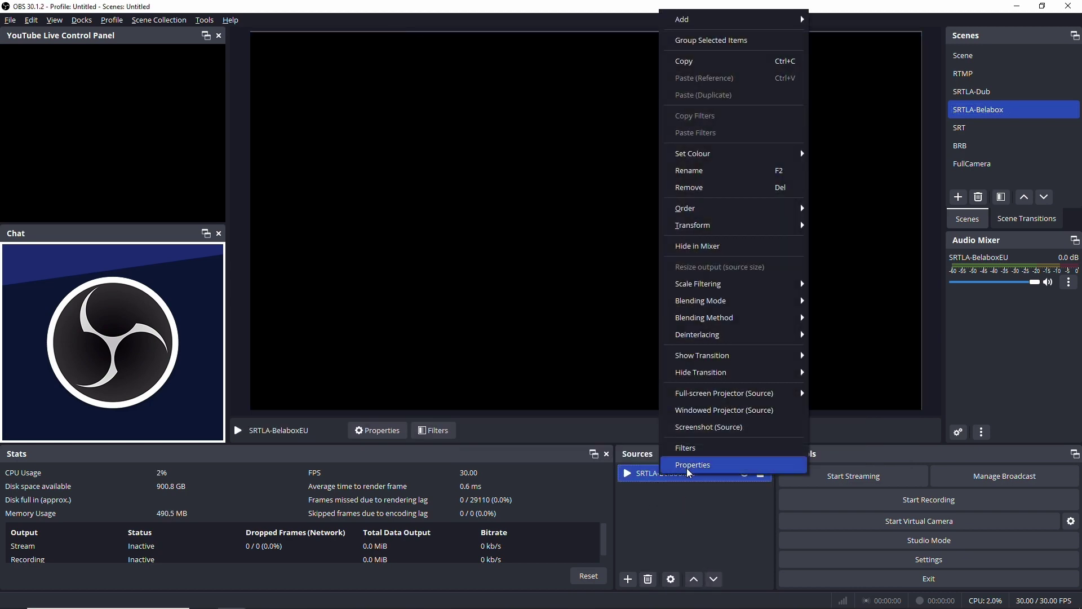
click(692, 465)
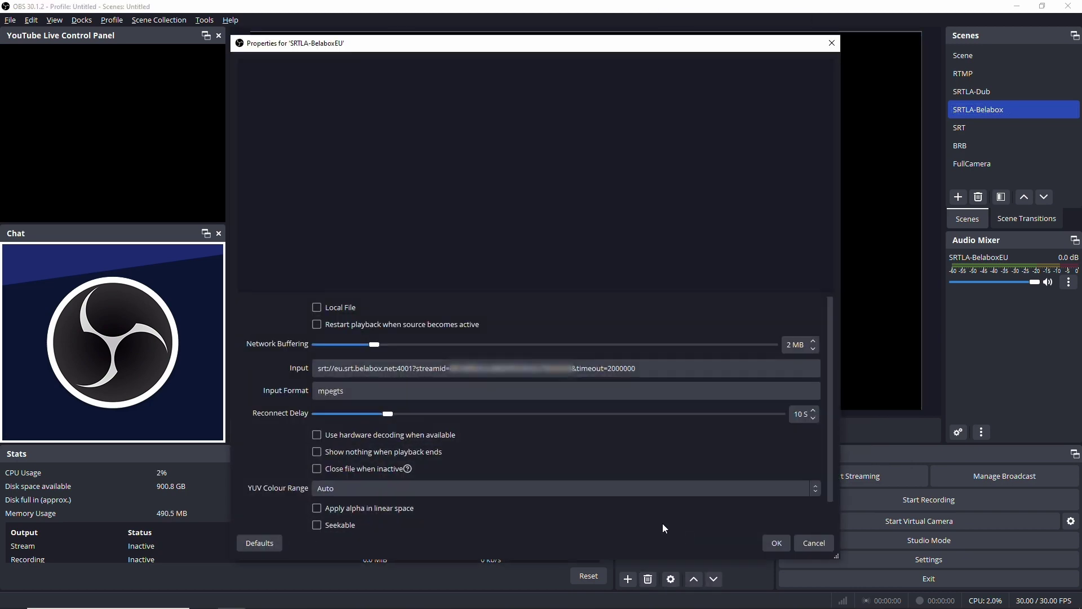
click(812, 543)
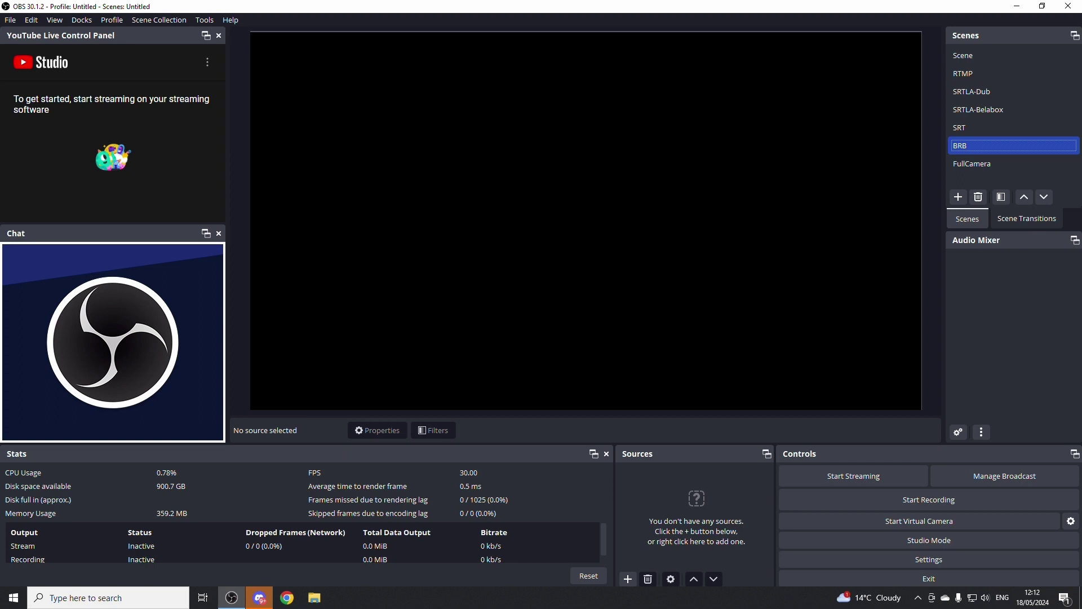